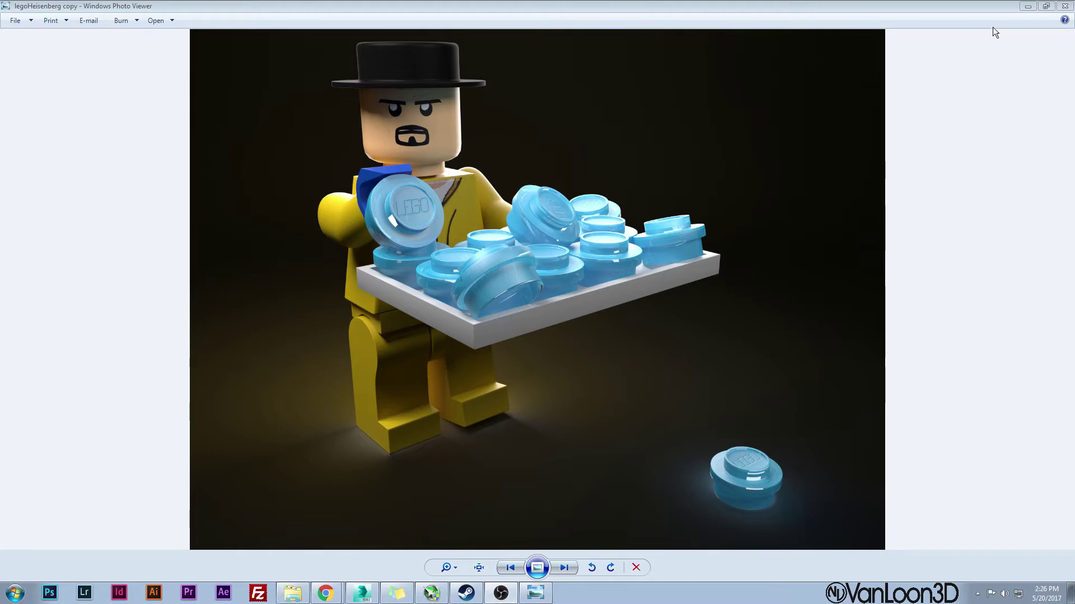
# Step: Minimize the photo viewer, clear the polygon selection, and orbit with edged faces toggled
pyautogui.click(1026, 6)
pyautogui.click(381, 299)
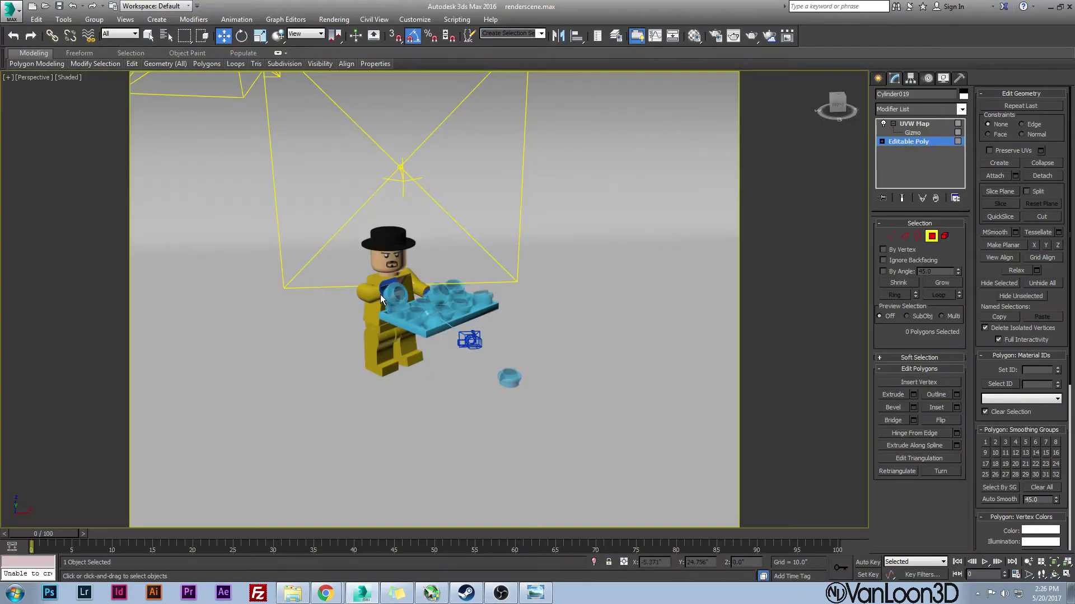
pyautogui.scroll(5, 381, 294)
pyautogui.scroll(-8, 381, 294)
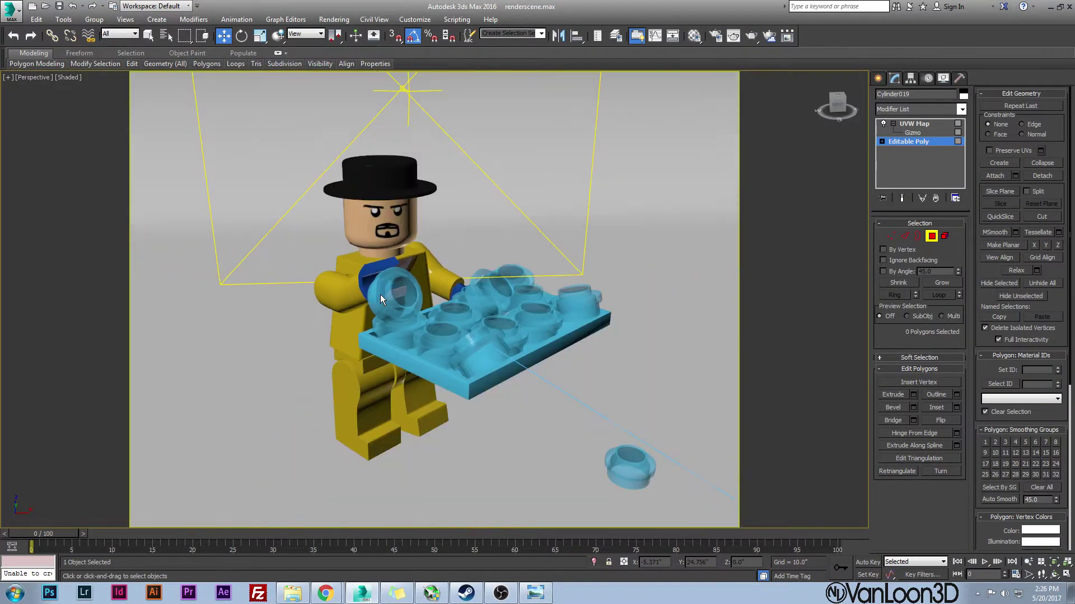
pyautogui.press('F4')
pyautogui.moveTo(381, 294)
pyautogui.keyDown('alt'); pyautogui.mouseDown(button='middle')
pyautogui.moveTo(411, 340)
pyautogui.moveTo(379, 302)
pyautogui.moveTo(295, 307)
pyautogui.moveTo(331, 293)
pyautogui.moveTo(328, 281)
pyautogui.moveTo(263, 303)
pyautogui.moveTo(397, 308)
pyautogui.mouseUp(button='middle'); pyautogui.keyUp('alt')
pyautogui.press('F4')
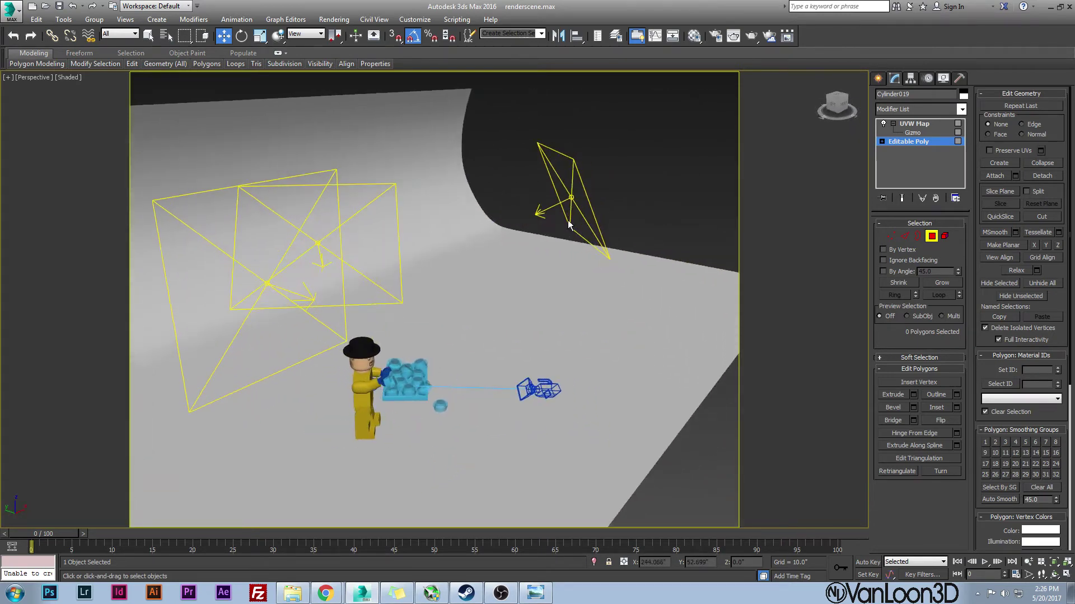
# Step: Orbit around the scene, selecting VRayLight003 near the backdrop and Cylinder019 on the figure
pyautogui.keyDown('alt'); pyautogui.moveTo(495, 242); pyautogui.dragTo(515, 242, button='middle'); pyautogui.keyUp('alt')
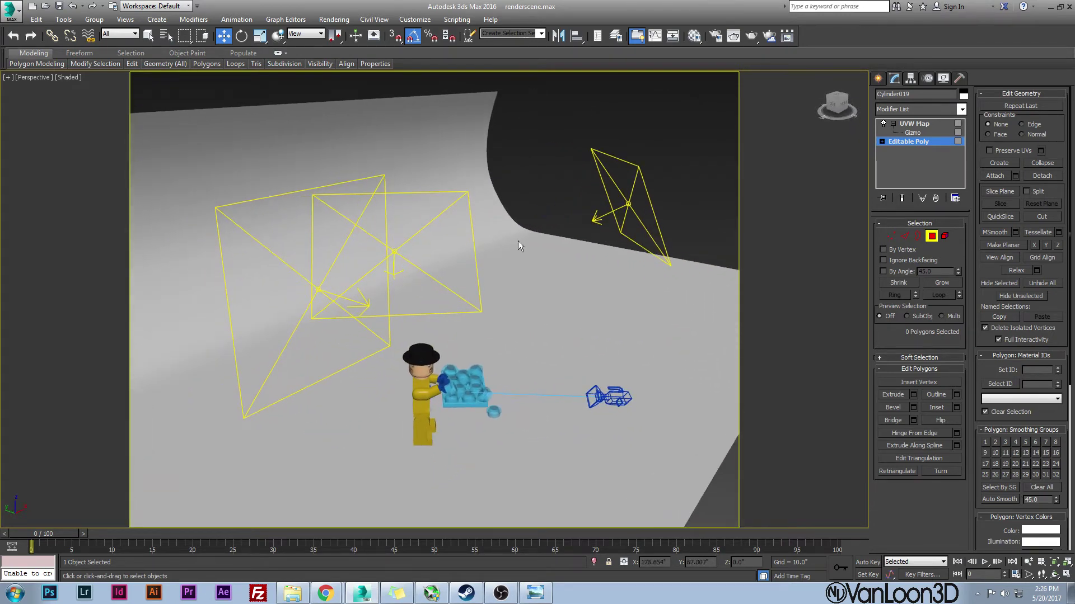
pyautogui.click(878, 77)
pyautogui.click(628, 205)
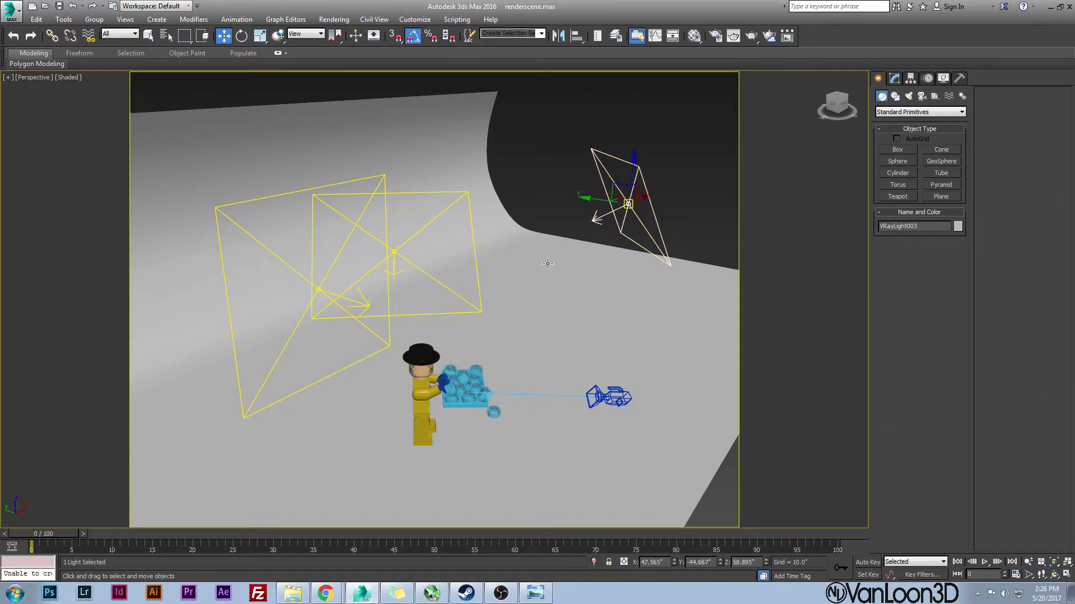
pyautogui.keyDown('alt'); pyautogui.moveTo(449, 285); pyautogui.dragTo(486, 306, button='middle'); pyautogui.keyUp('alt')
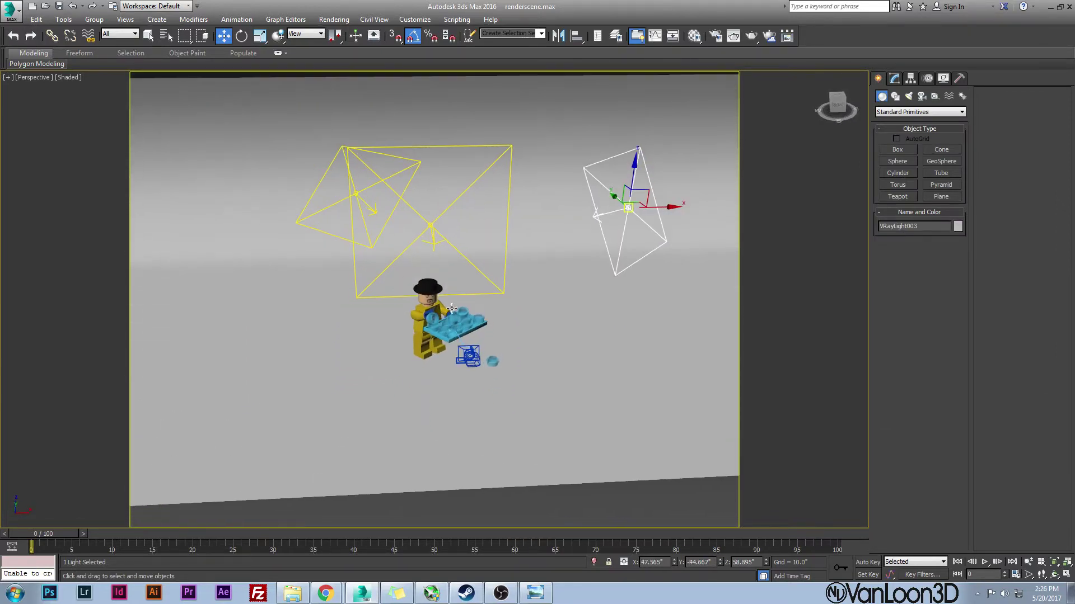
pyautogui.click(429, 315)
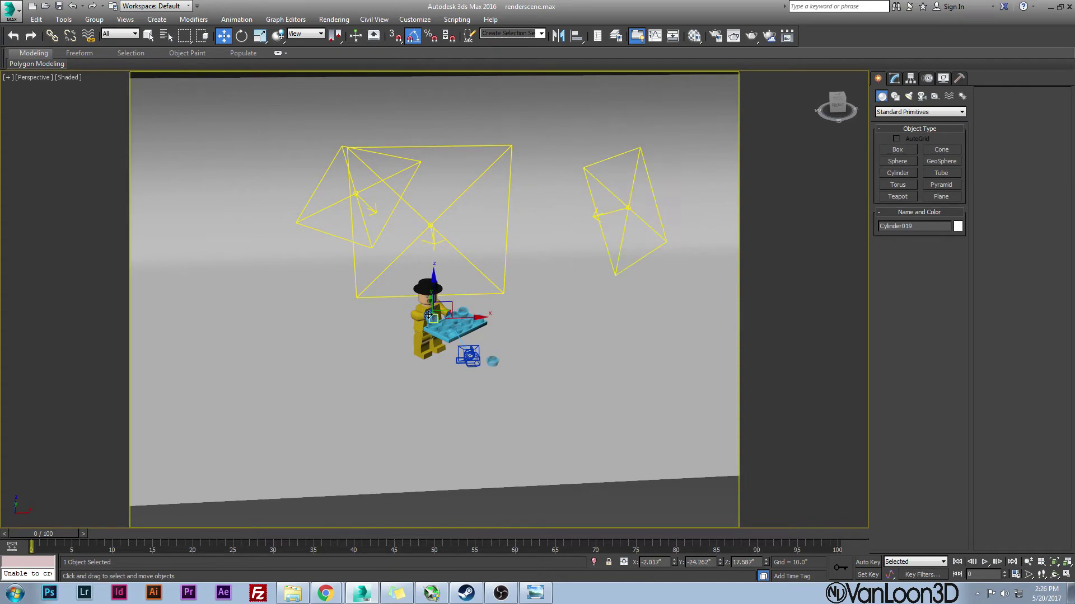
pyautogui.keyDown('alt'); pyautogui.moveTo(428, 315); pyautogui.dragTo(457, 224, button='middle'); pyautogui.keyUp('alt')
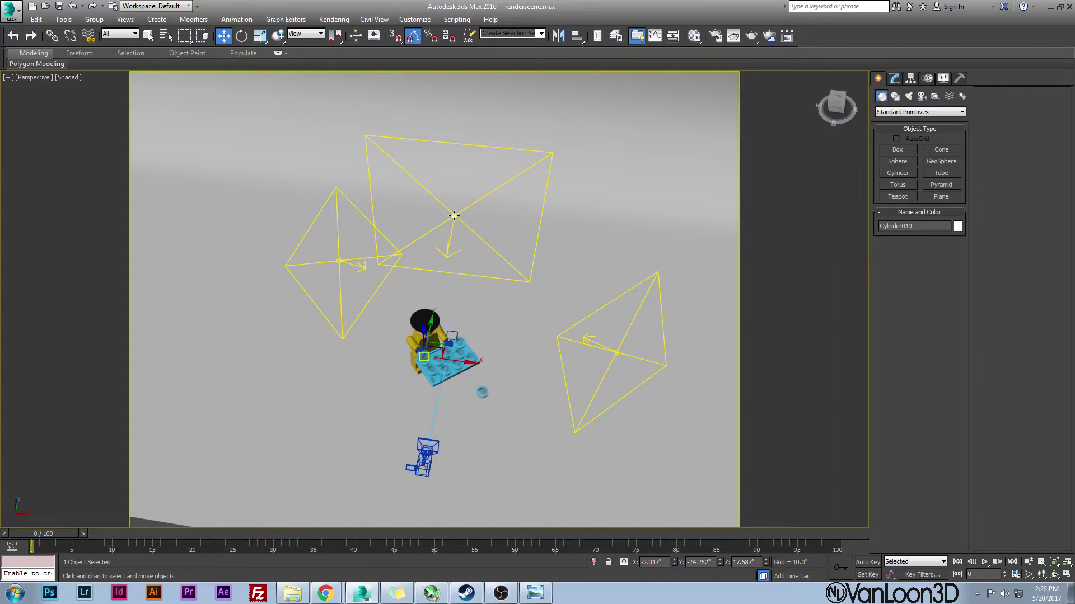
# Step: Turn on edged faces from a lower angle and compare against the wireframe render
pyautogui.press('F4')
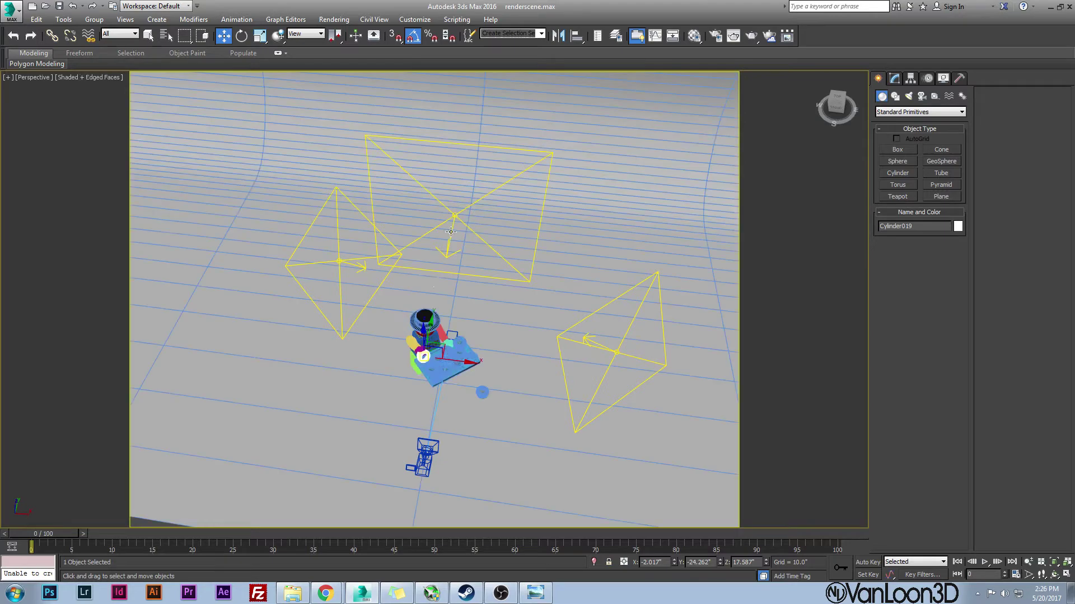
pyautogui.moveTo(469, 298)
pyautogui.keyDown('alt'); pyautogui.mouseDown(button='middle')
pyautogui.moveTo(457, 289)
pyautogui.moveTo(412, 325)
pyautogui.mouseUp(button='middle'); pyautogui.keyUp('alt')
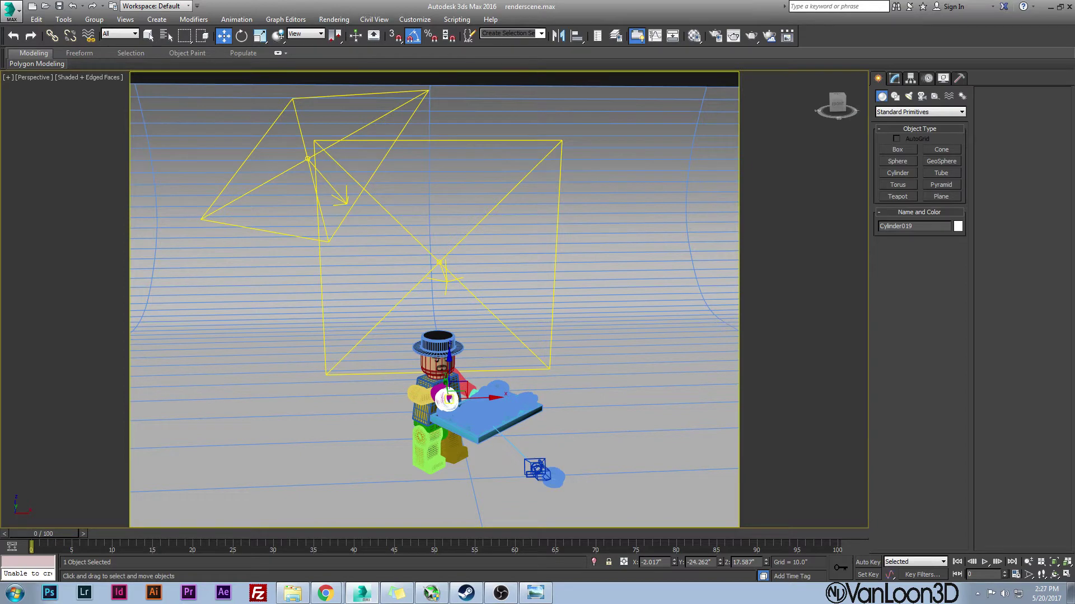
pyautogui.hotkey('alt', 'Tab')
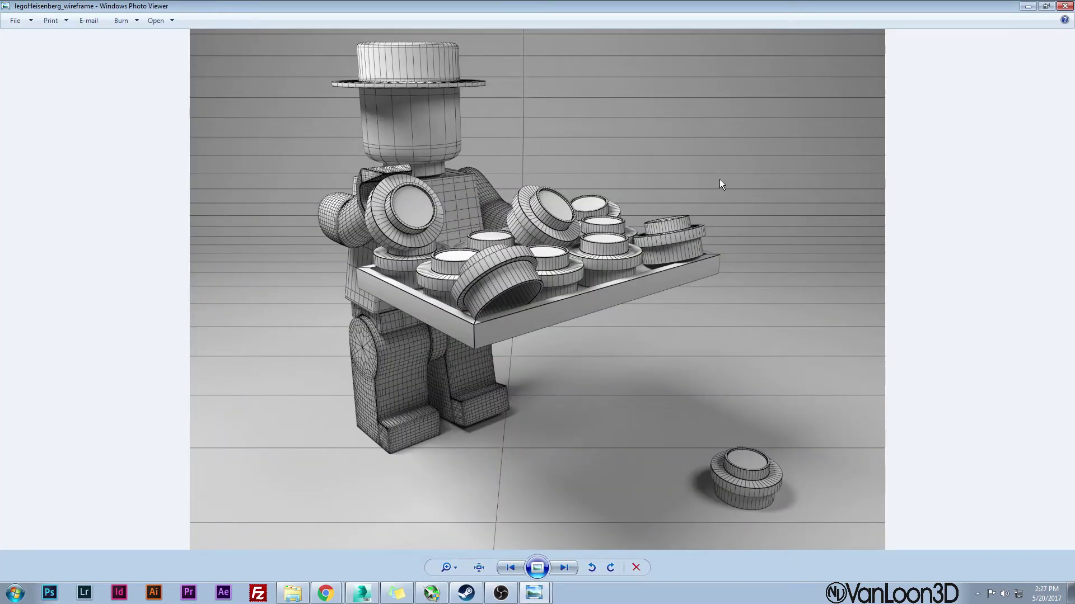
pyautogui.click(1064, 6)
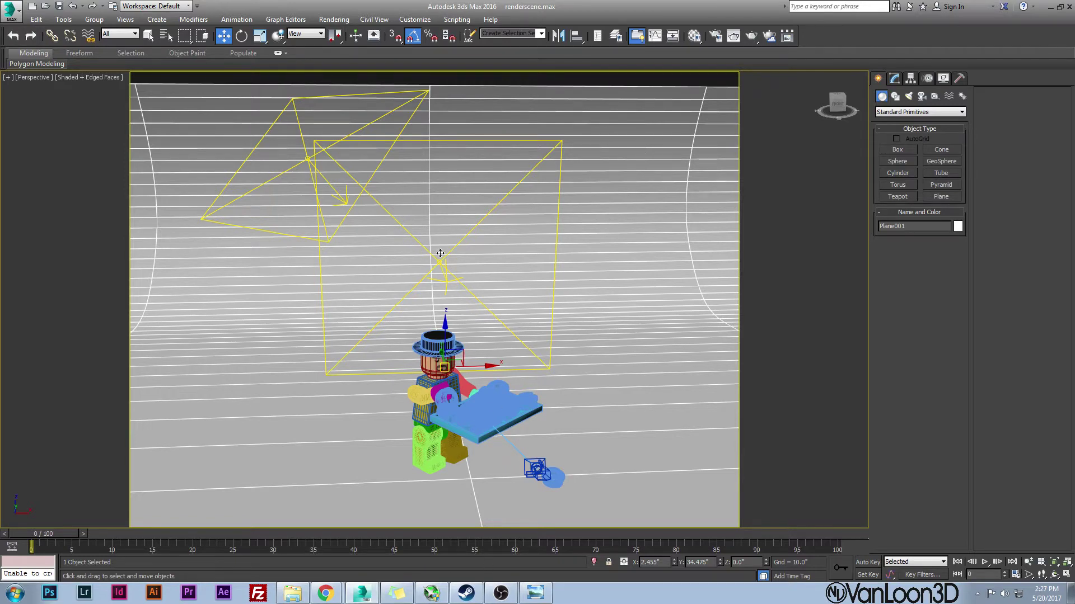
# Step: Select VRayLight001 and move Plane001 into its Exclude list for illumination and shadows
pyautogui.keyDown('alt'); pyautogui.moveTo(529, 348); pyautogui.dragTo(428, 264, button='middle'); pyautogui.keyUp('alt')
pyautogui.click(324, 141)
pyautogui.keyDown('alt'); pyautogui.moveTo(324, 141); pyautogui.dragTo(420, 206, button='middle'); pyautogui.keyUp('alt')
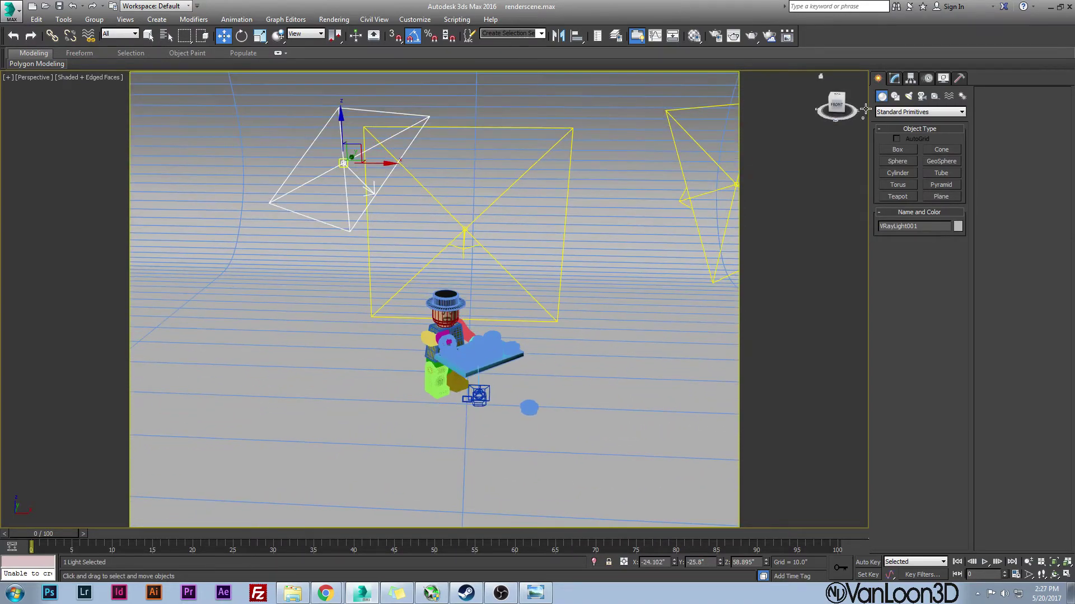
pyautogui.click(894, 79)
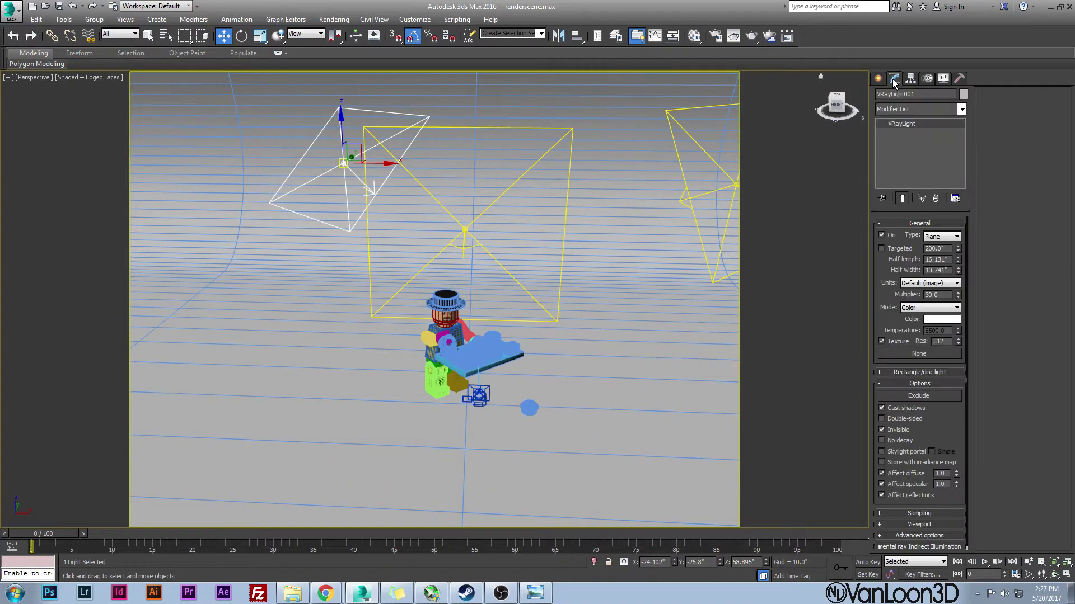
pyautogui.click(919, 396)
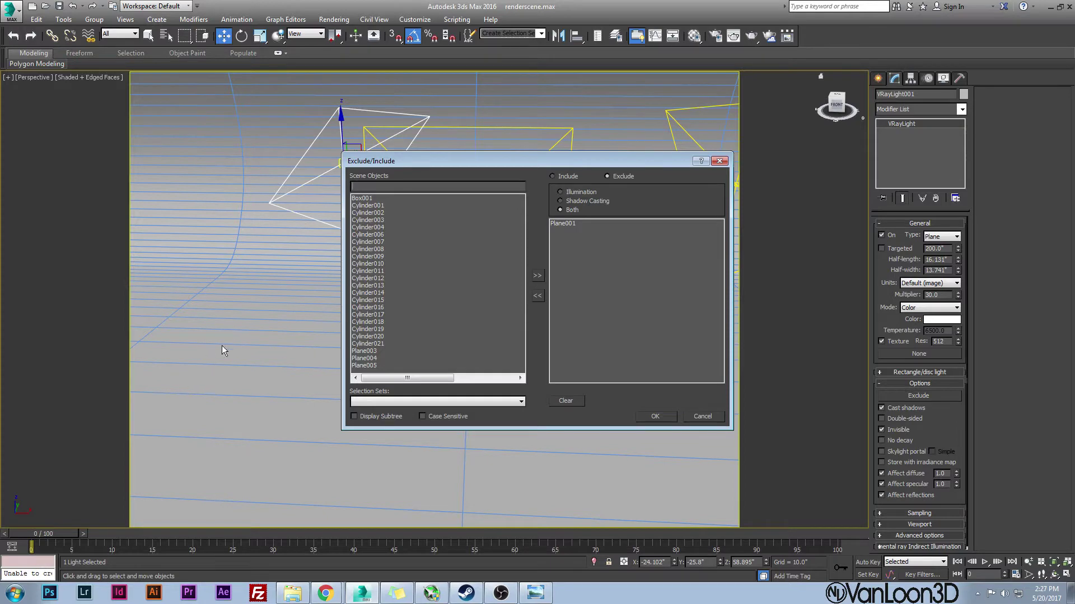
pyautogui.click(562, 224)
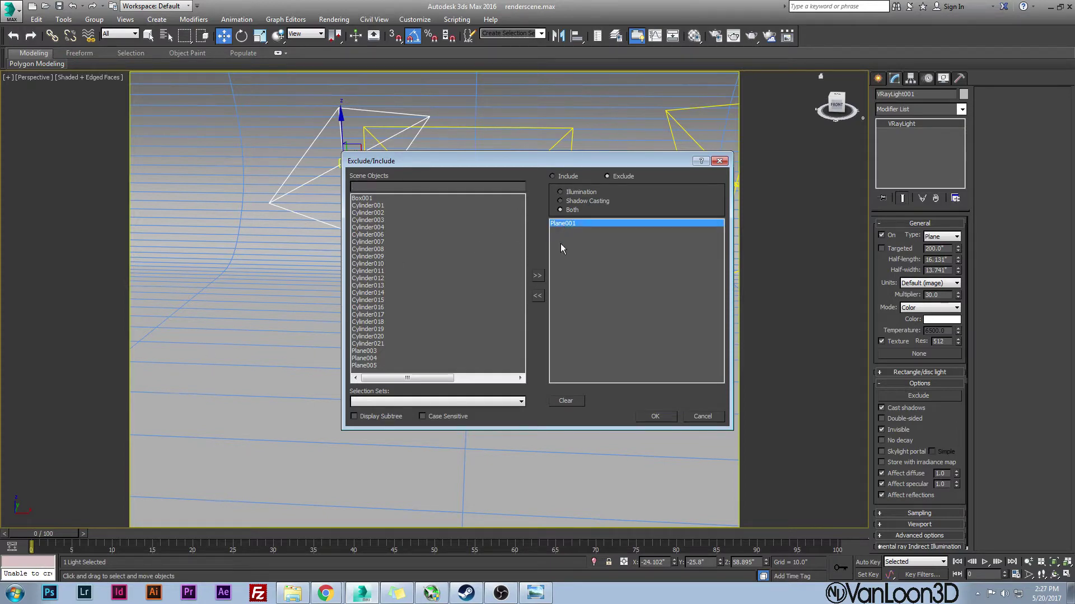
pyautogui.click(538, 296)
pyautogui.click(368, 353)
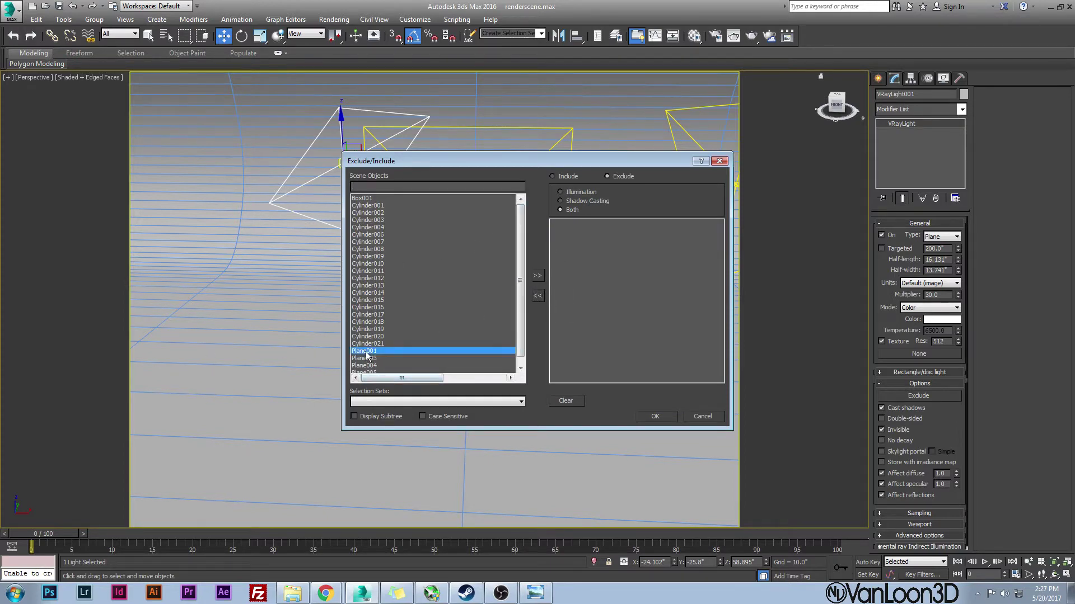
pyautogui.click(537, 277)
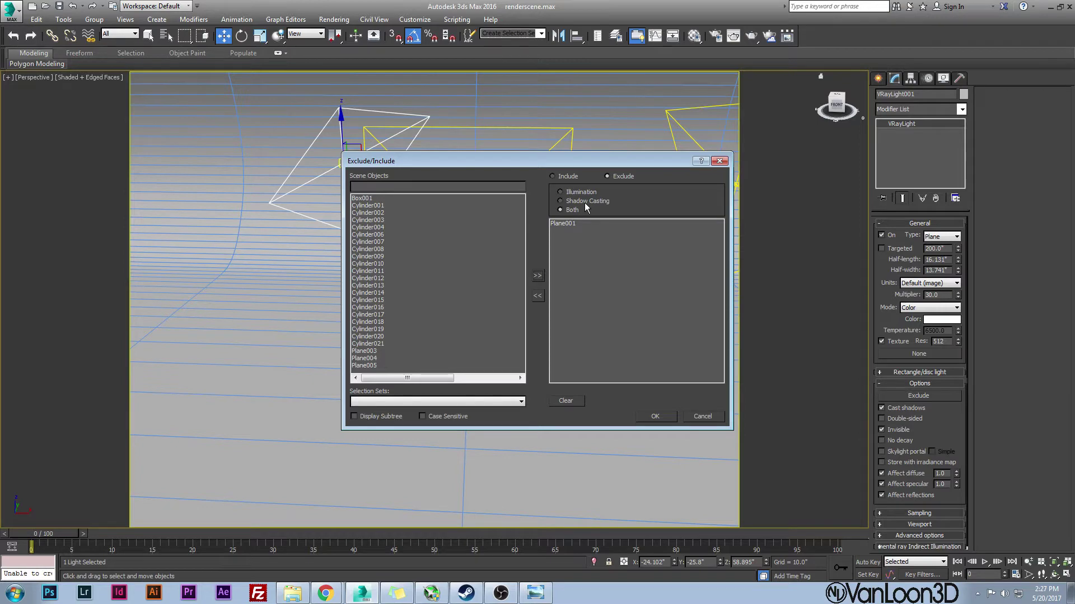
pyautogui.click(654, 418)
pyautogui.click(346, 361)
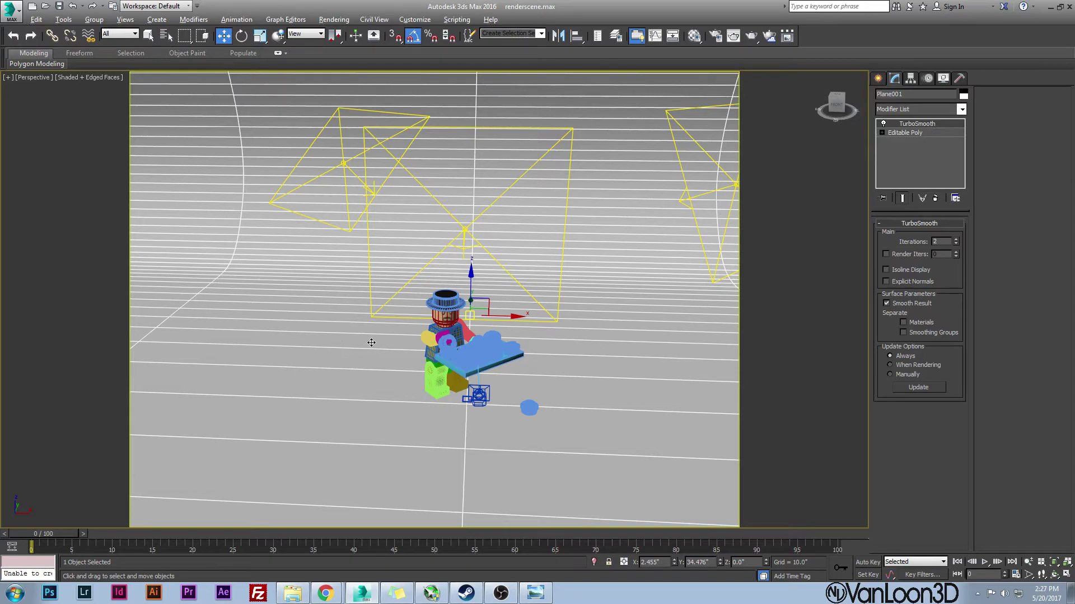
pyautogui.keyDown('alt'); pyautogui.moveTo(372, 343); pyautogui.dragTo(425, 346, button='middle'); pyautogui.keyUp('alt')
pyautogui.keyDown('alt'); pyautogui.moveTo(566, 182); pyautogui.dragTo(690, 128, button='middle'); pyautogui.keyUp('alt')
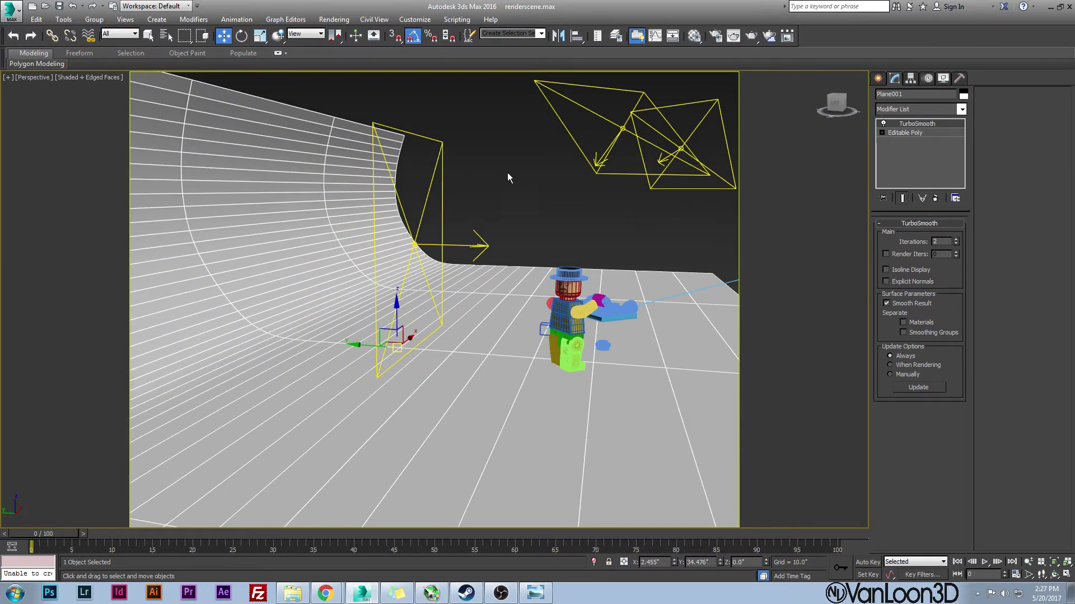
pyautogui.keyDown('alt'); pyautogui.moveTo(589, 257); pyautogui.dragTo(486, 334, button='middle'); pyautogui.keyUp('alt')
pyautogui.scroll(5, 491, 334)
pyautogui.click(490, 335)
pyautogui.press('F4')
pyautogui.scroll(3, 486, 334)
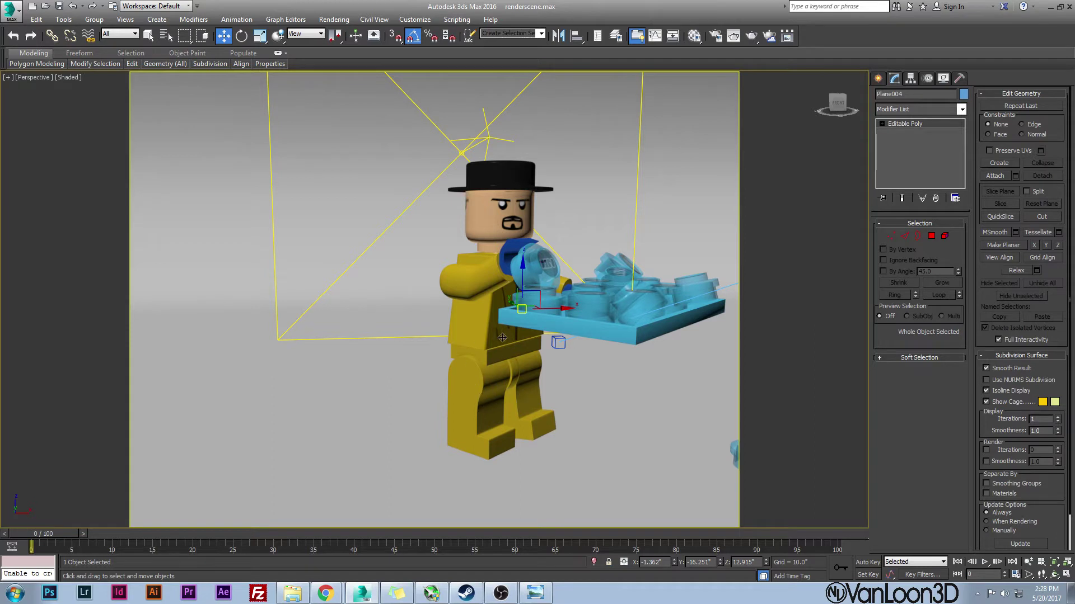
pyautogui.click(353, 491)
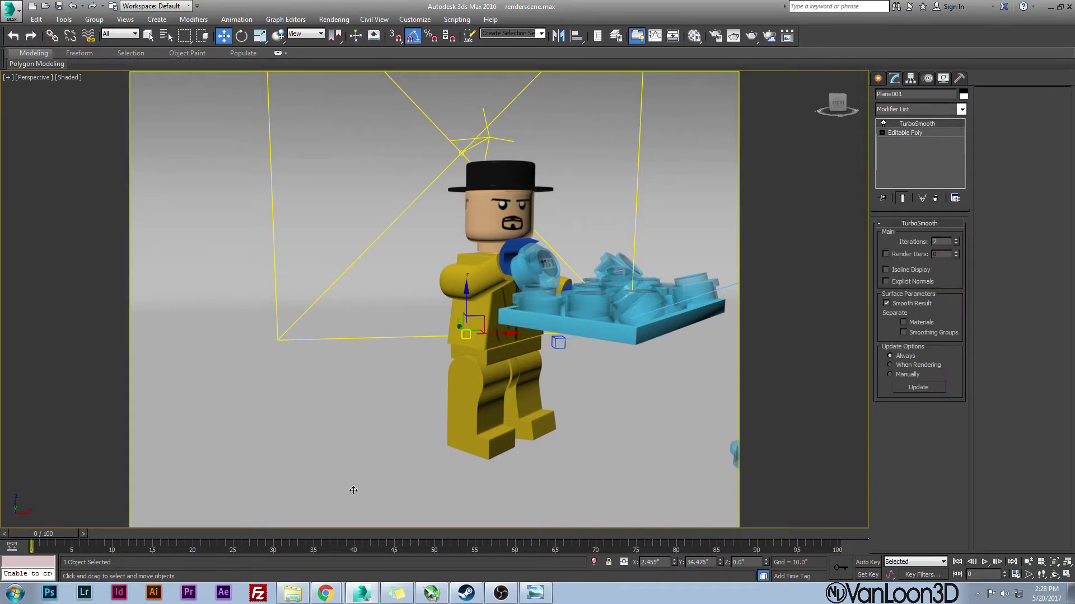
pyautogui.click(354, 261)
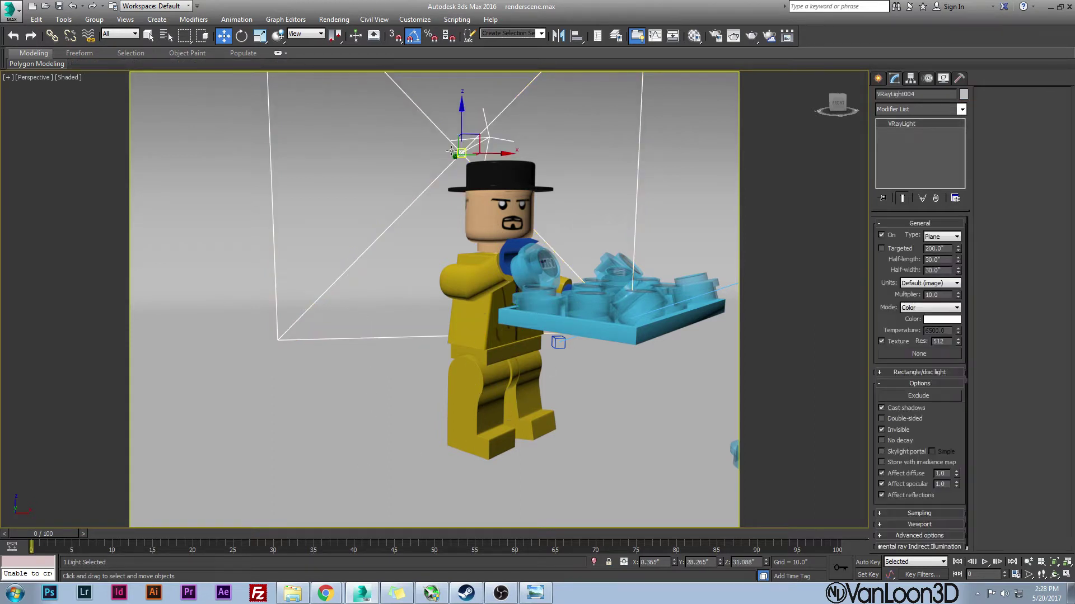
pyautogui.click(488, 336)
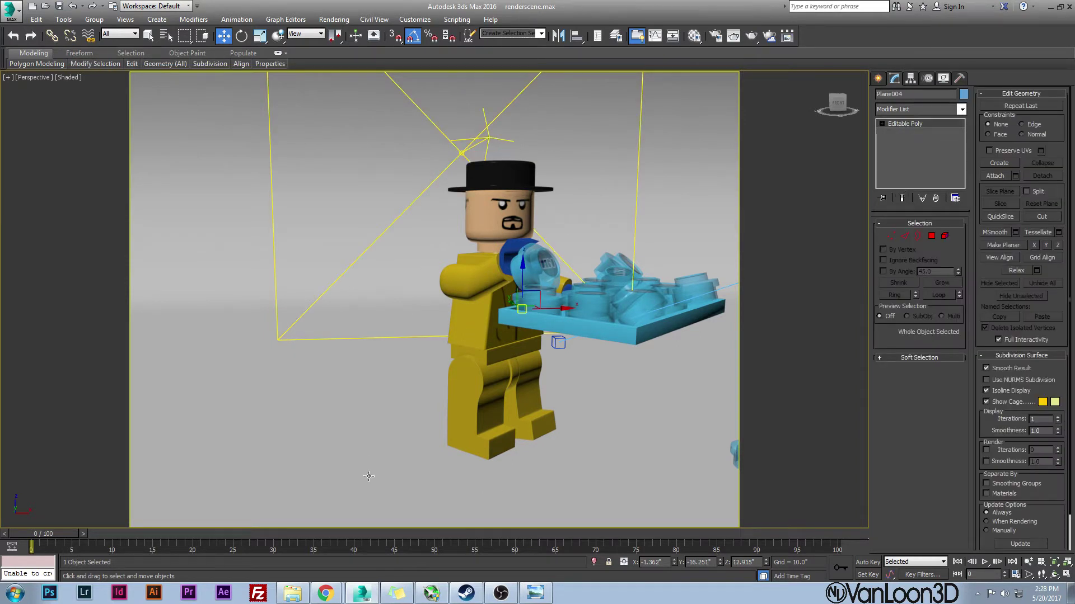
pyautogui.click(523, 593)
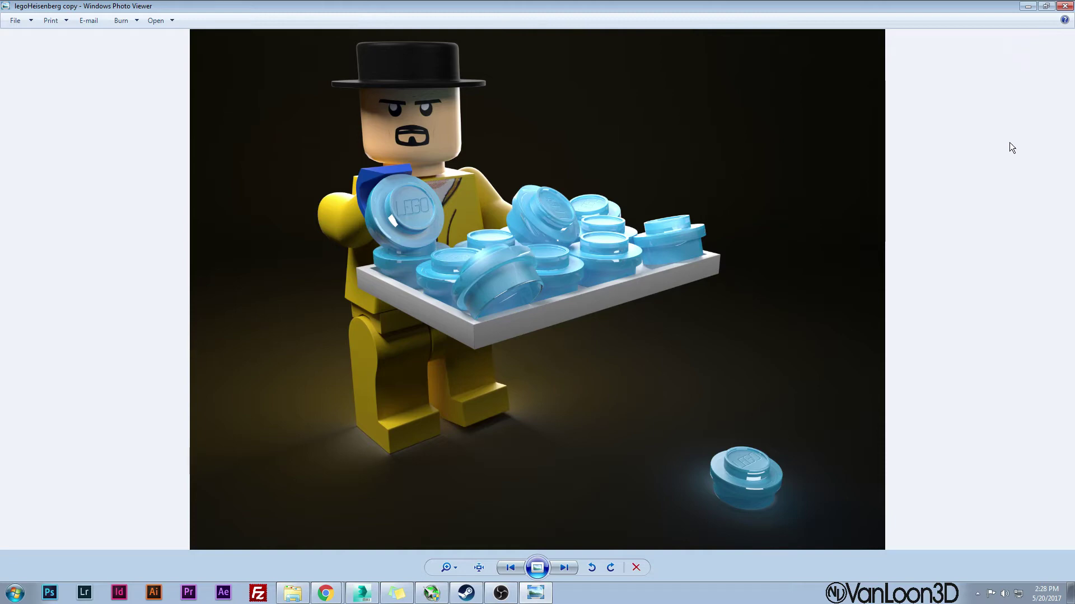
pyautogui.click(1027, 7)
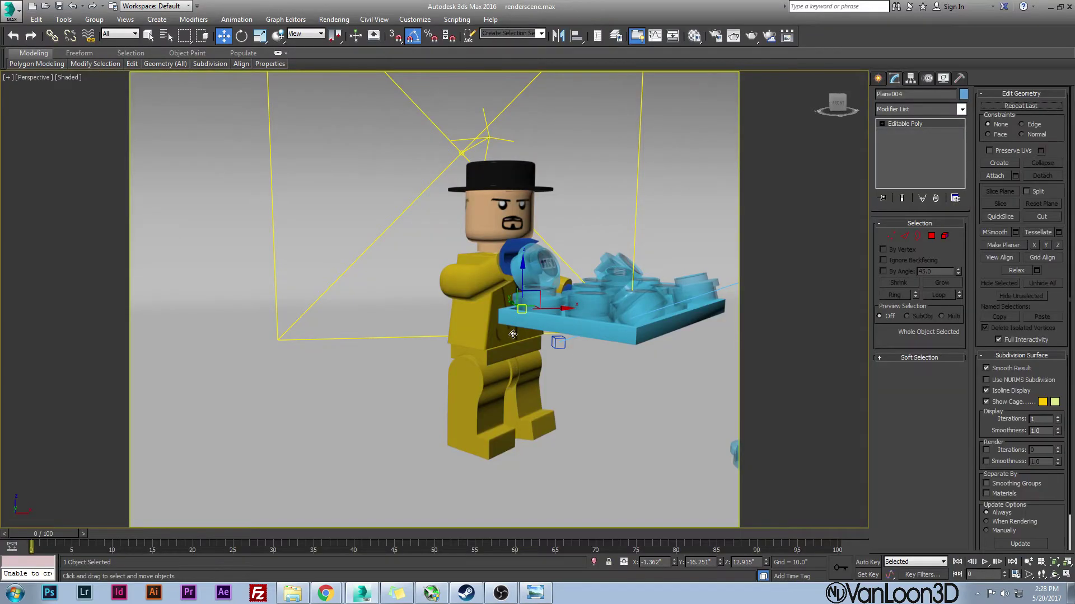
# Step: Set the bucket sampler Max subdivs to 16 in Render Setup, then select the backdrop plane
pyautogui.scroll(3, 513, 335)
pyautogui.scroll(2, 513, 335)
pyautogui.scroll(-8, 406, 348)
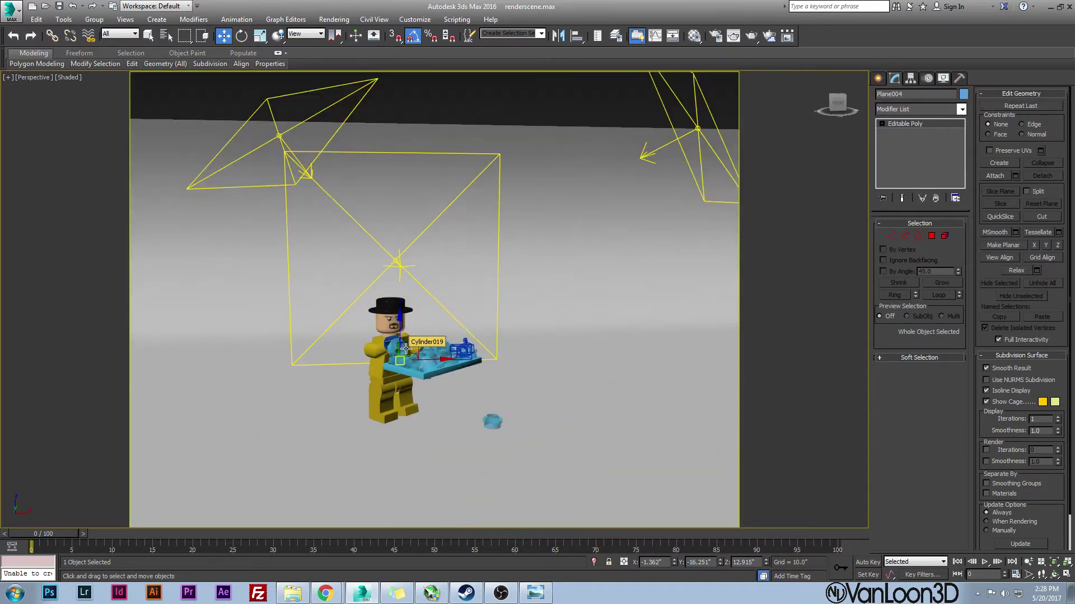
pyautogui.keyDown('alt'); pyautogui.moveTo(406, 348); pyautogui.dragTo(504, 328, button='middle'); pyautogui.keyUp('alt')
pyautogui.click(715, 36)
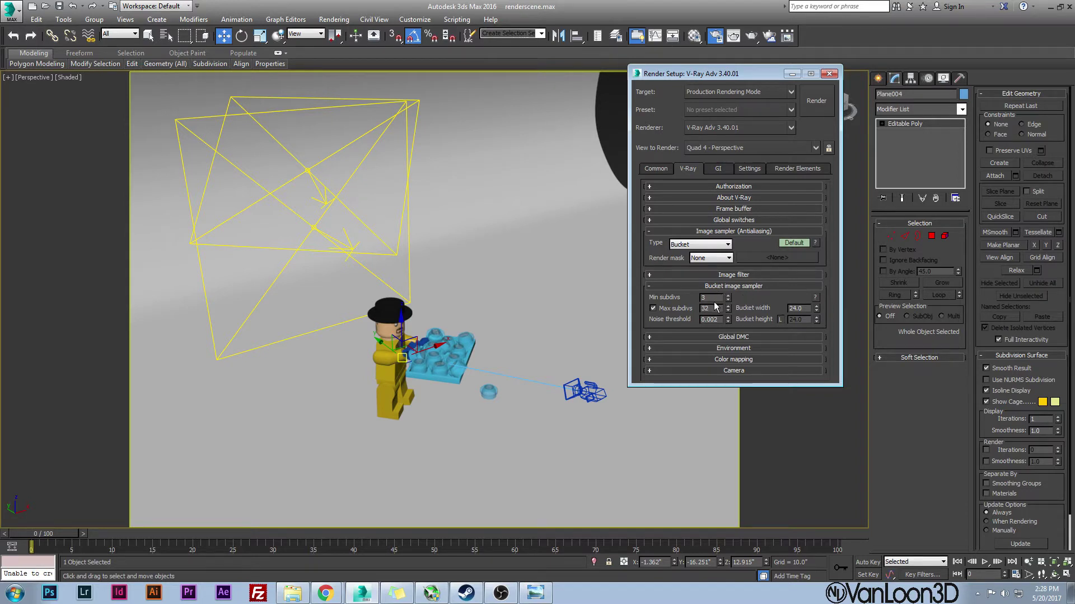
pyautogui.doubleClick(707, 309)
pyautogui.write('16')
pyautogui.click(451, 310)
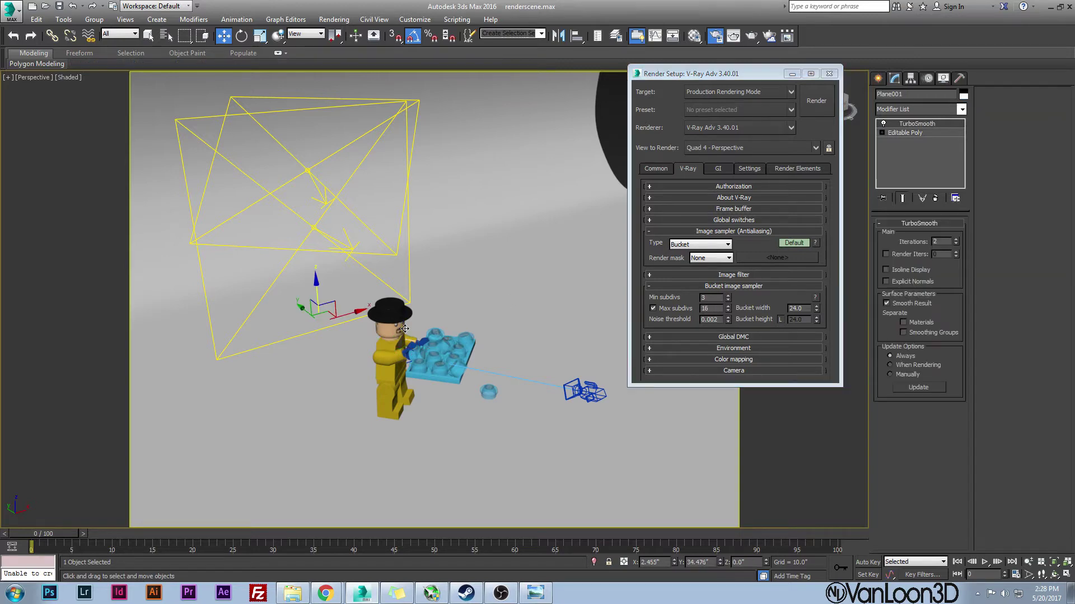
# Step: Switch to the PhysCamera001 view and start then cancel two test renders
pyautogui.press('c')
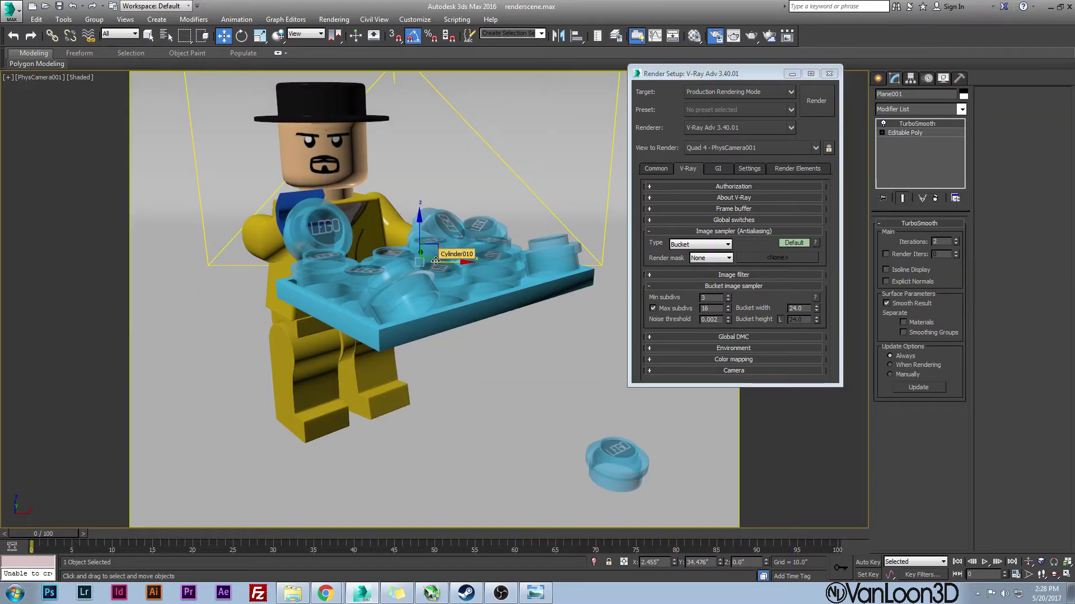
pyautogui.click(751, 36)
pyautogui.click(927, 327)
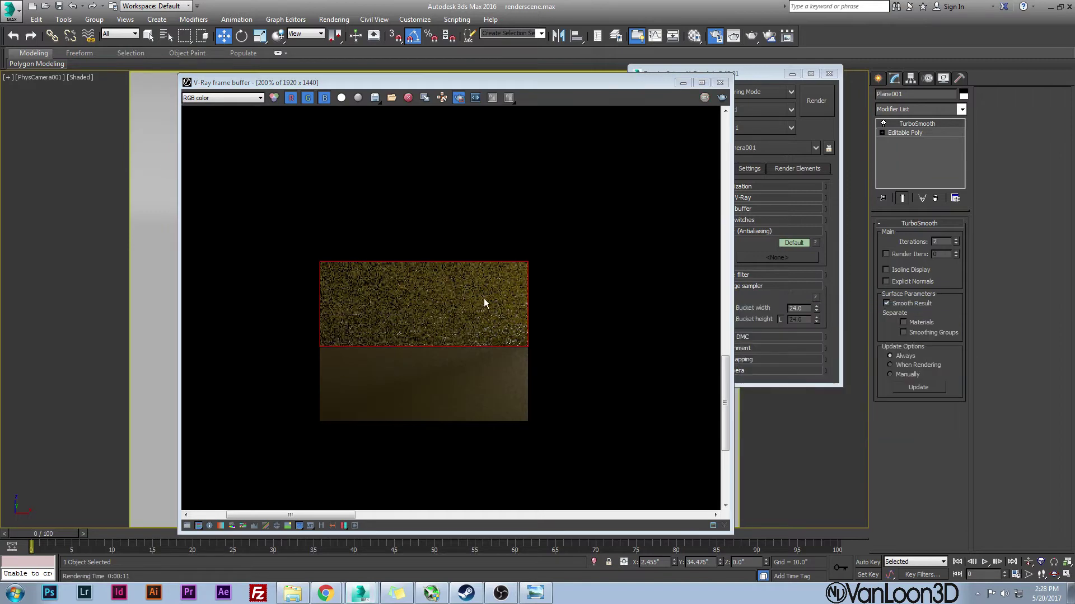
pyautogui.click(722, 98)
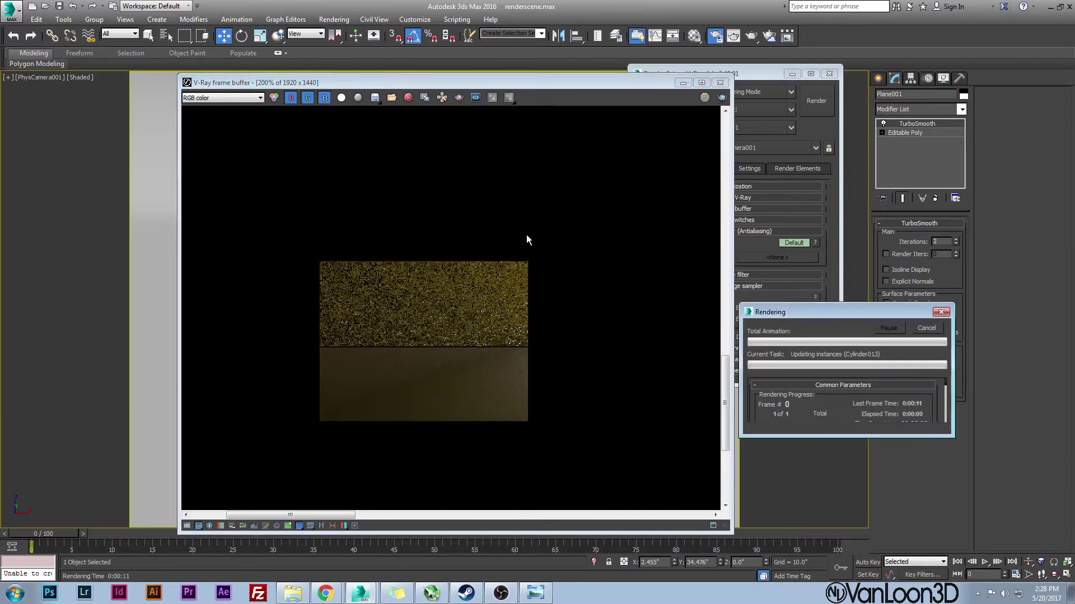
pyautogui.click(927, 328)
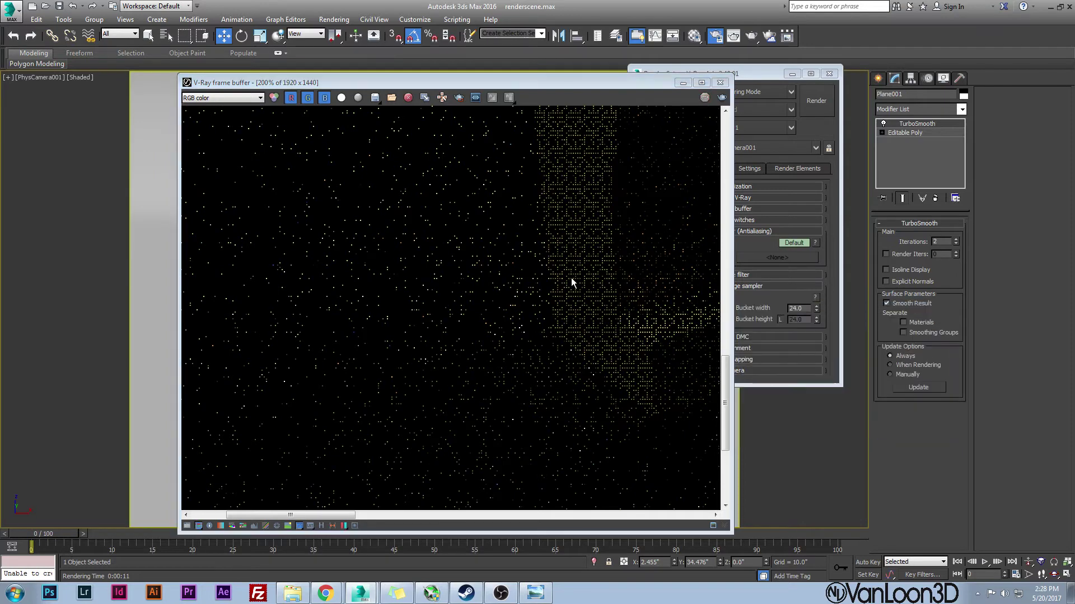
# Step: Enable Region render and render just a patch of the backdrop at 16 subdivs
pyautogui.scroll(-2, 542, 290)
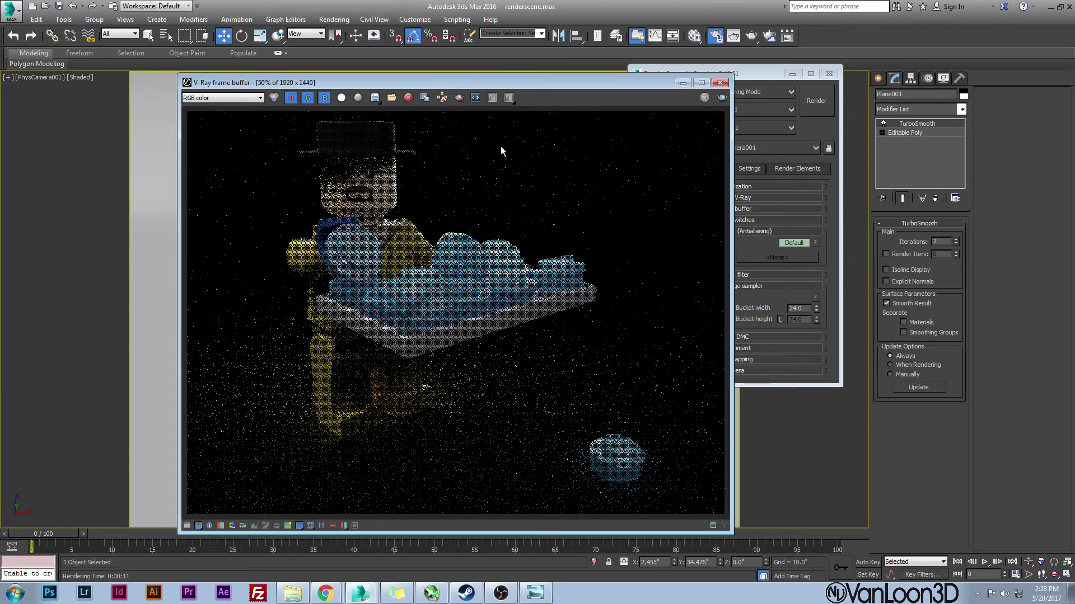
pyautogui.click(459, 99)
pyautogui.scroll(2, 270, 399)
pyautogui.scroll(-1, 431, 404)
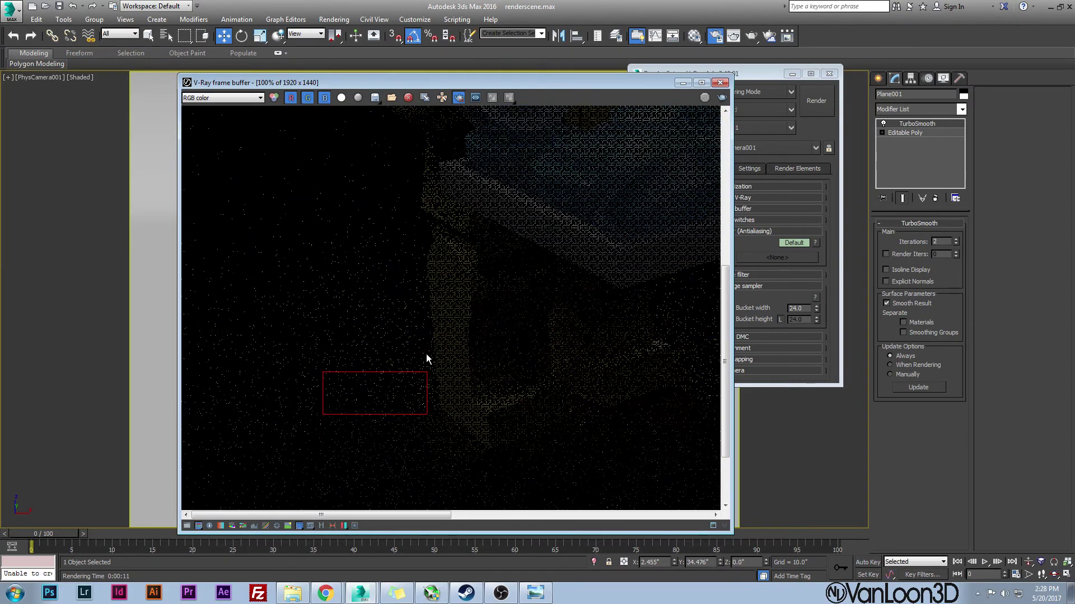
pyautogui.click(722, 99)
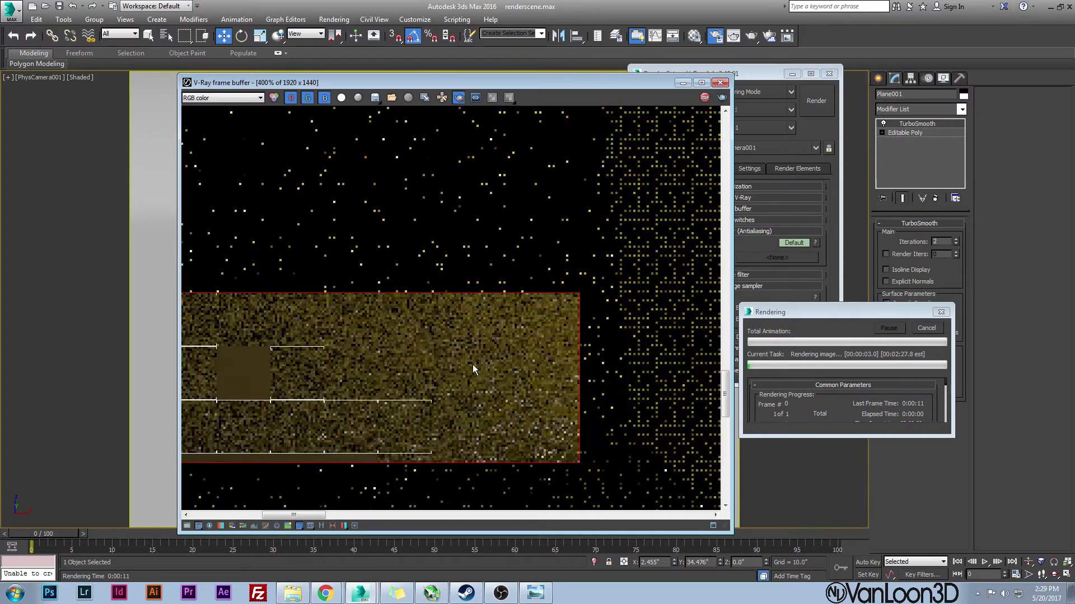
pyautogui.moveTo(472, 365); pyautogui.dragTo(545, 361, button='middle')
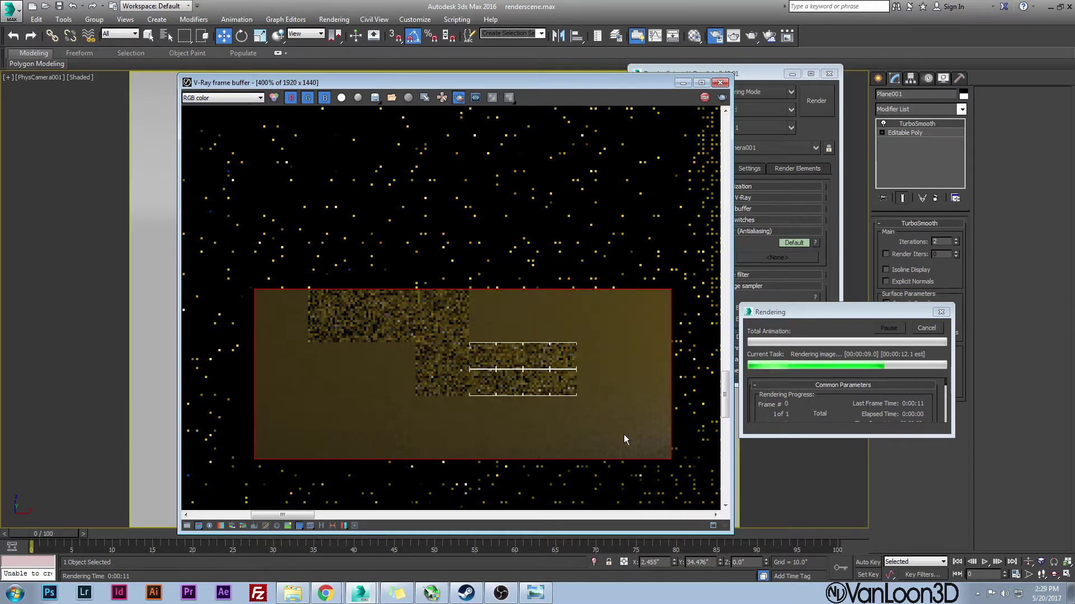
pyautogui.scroll(-1, 623, 435)
pyautogui.scroll(1, 592, 401)
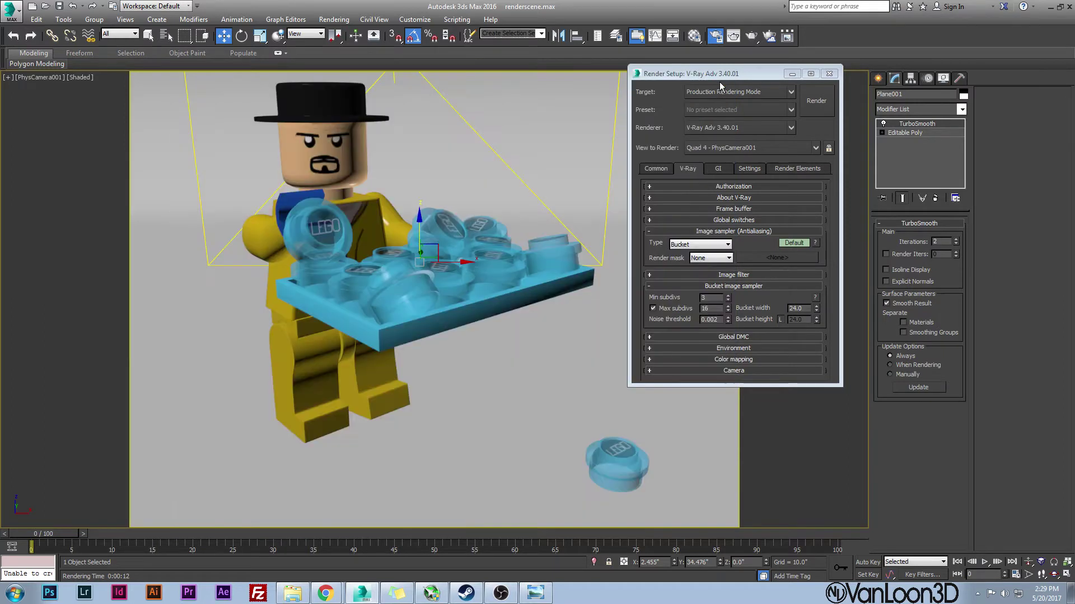
# Step: Close the frame buffer and set the bucket sampler Max subdivs back to 32
pyautogui.click(719, 82)
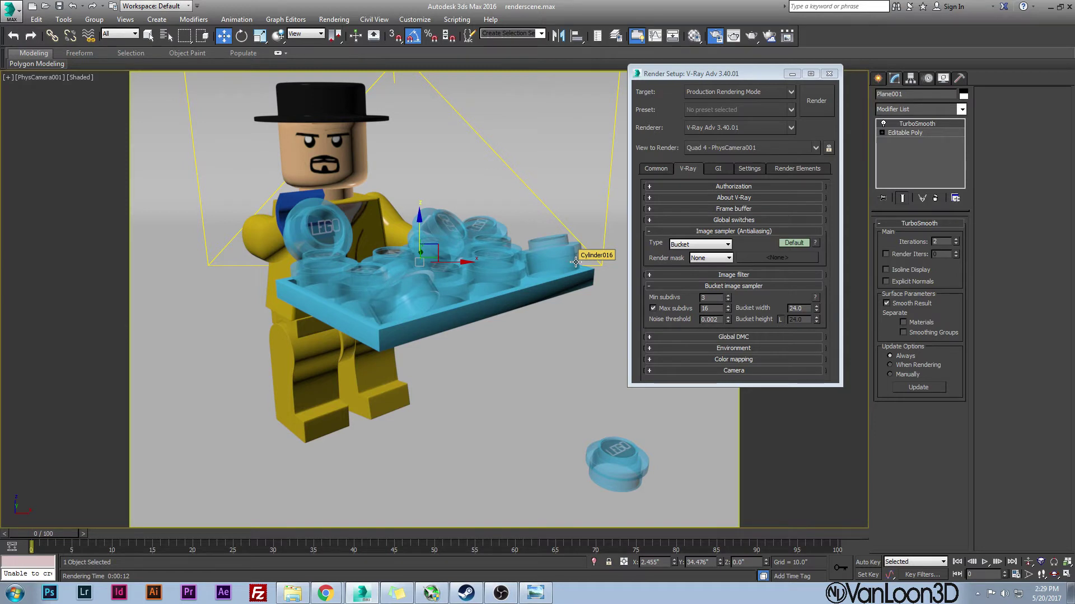
pyautogui.click(715, 307)
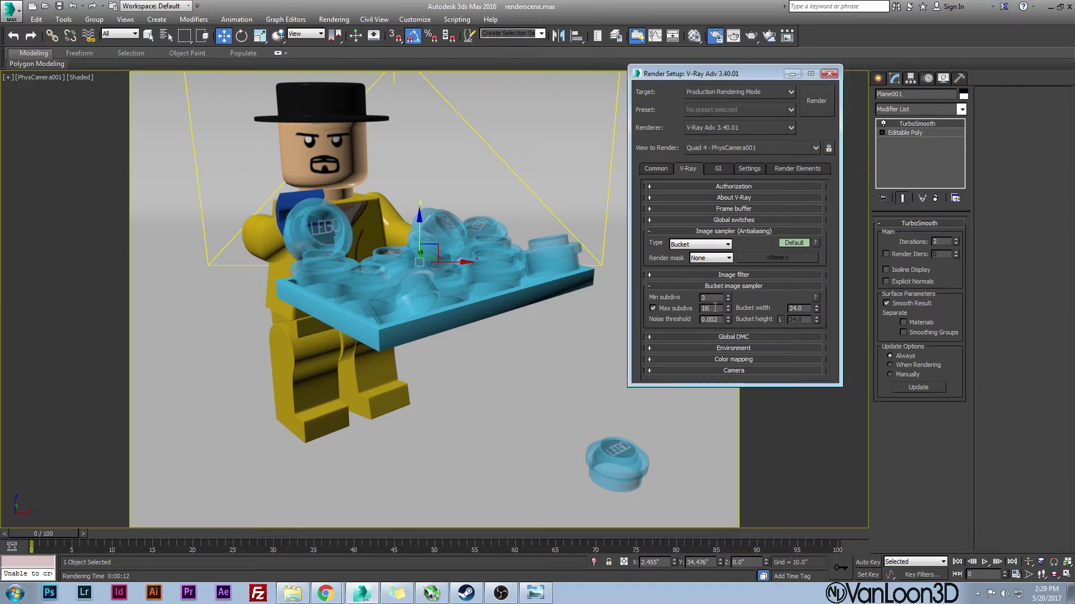
pyautogui.doubleClick(715, 308)
pyautogui.click(713, 307)
pyautogui.doubleClick(713, 308)
pyautogui.write('32')
# Step: Reopen the last VFB and render a new region just below the earlier patch
pyautogui.click(729, 211)
pyautogui.click(770, 226)
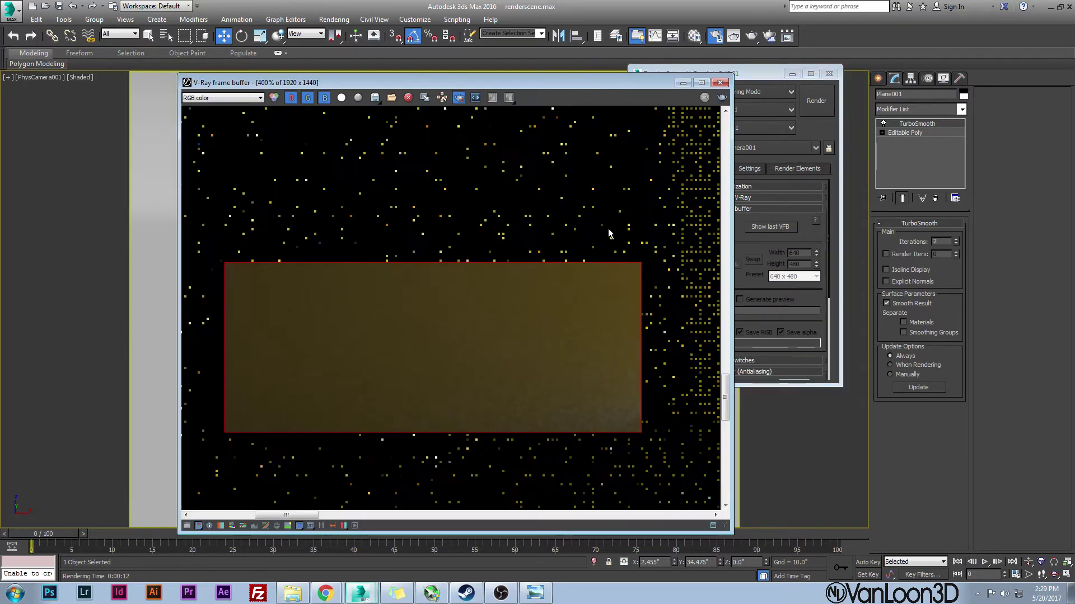
pyautogui.moveTo(479, 304); pyautogui.dragTo(493, 186, button='middle')
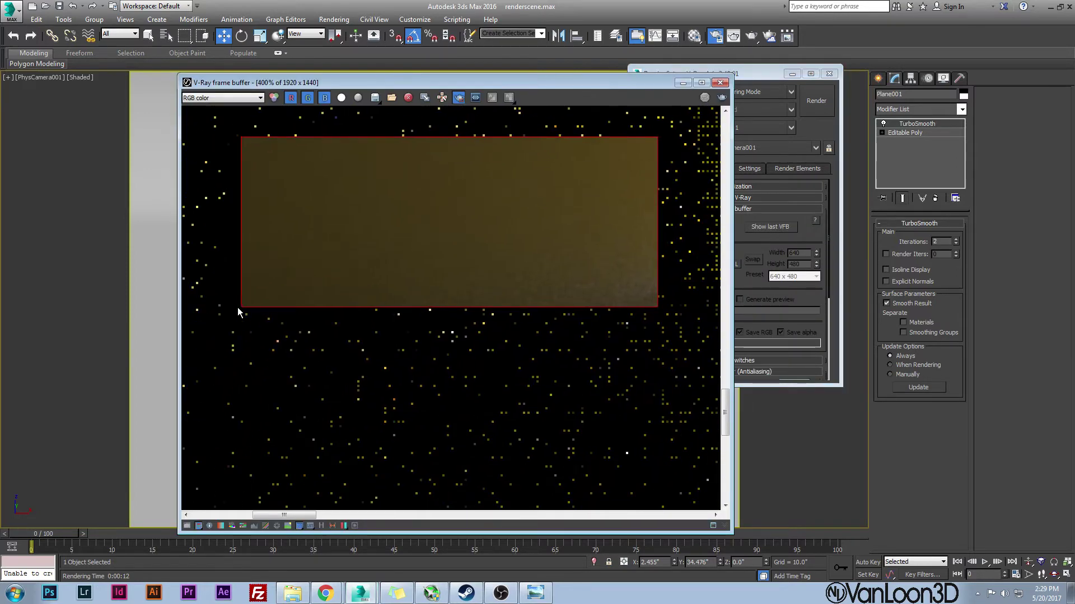
pyautogui.moveTo(242, 311); pyautogui.dragTo(658, 464)
pyautogui.click(722, 98)
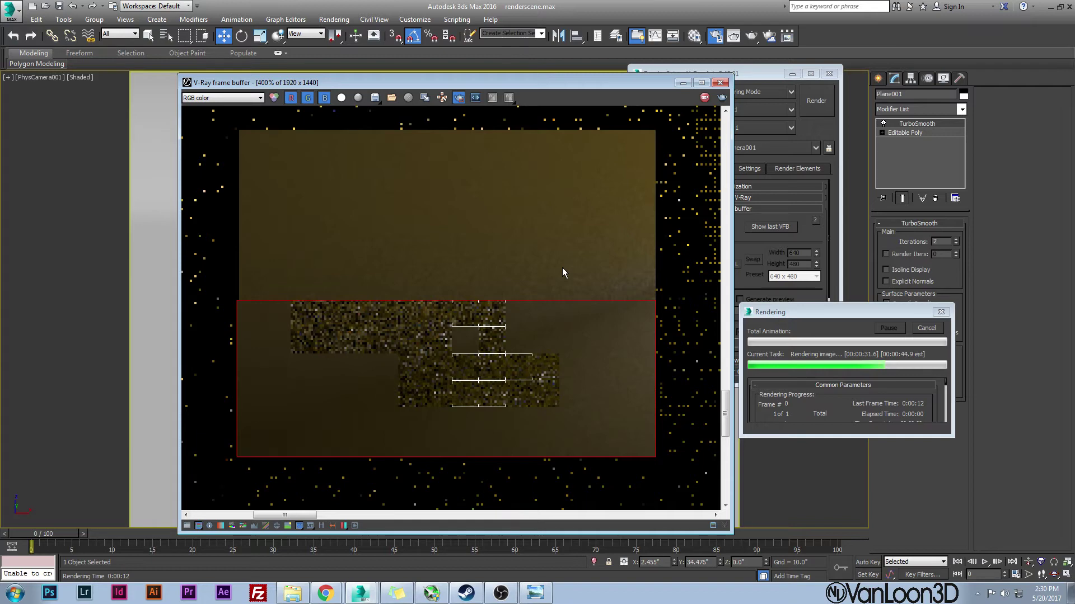
# Step: Abort the render, shrink the region to a small box, and render it at 64 Max subdivs
pyautogui.press('Escape')
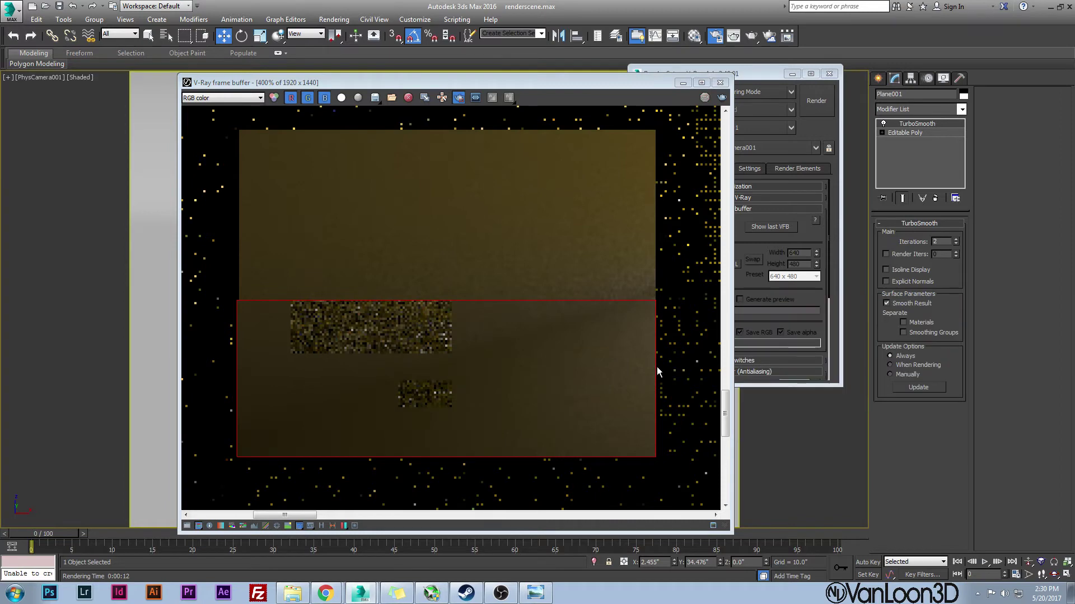
pyautogui.moveTo(655, 368); pyautogui.dragTo(558, 301)
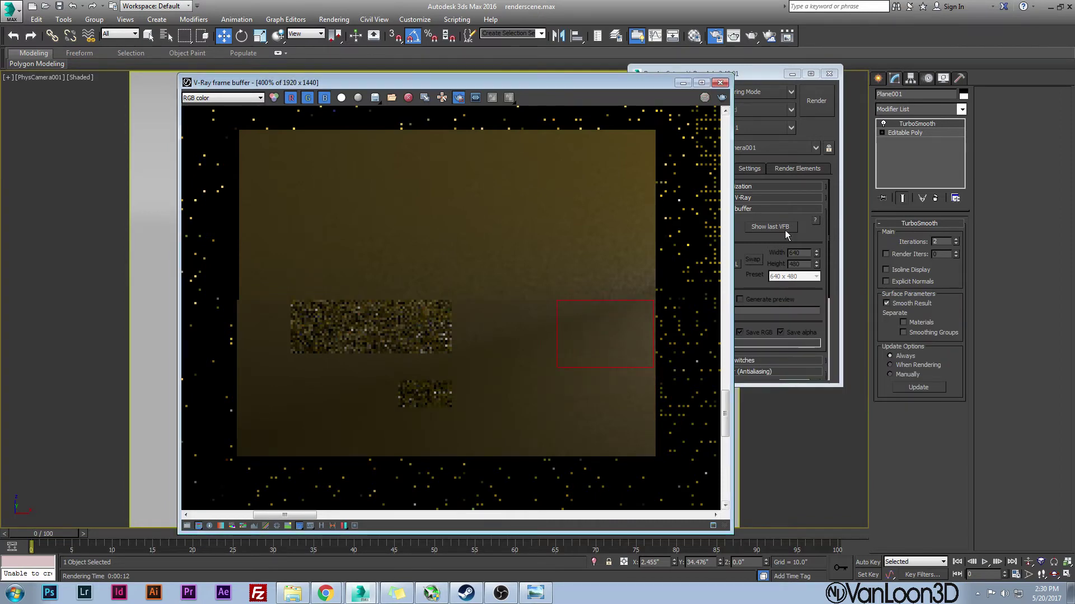
pyautogui.click(770, 254)
pyautogui.click(746, 209)
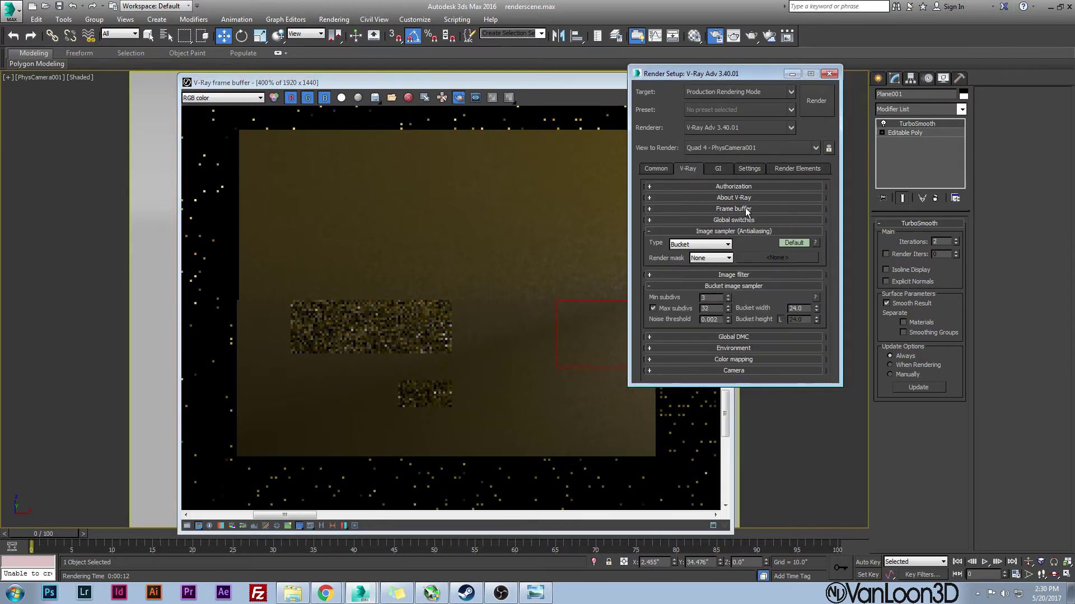
pyautogui.doubleClick(708, 308)
pyautogui.write('64')
pyautogui.click(811, 101)
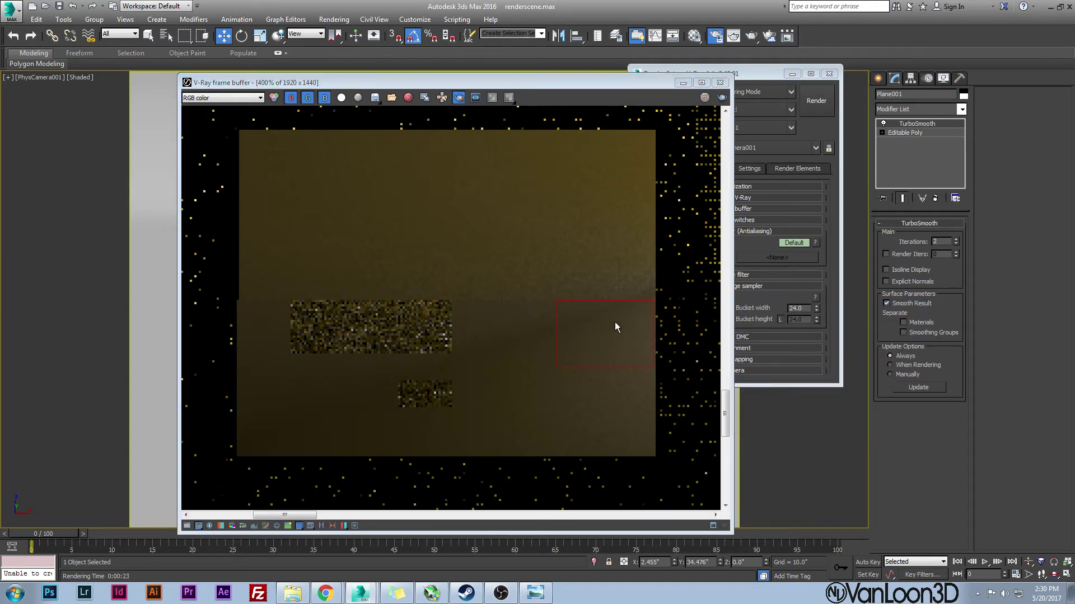
# Step: Inspect the finished region render, turn off Region render, and close the frame buffer
pyautogui.scroll(2, 615, 327)
pyautogui.moveTo(593, 330); pyautogui.dragTo(430, 439, button='middle')
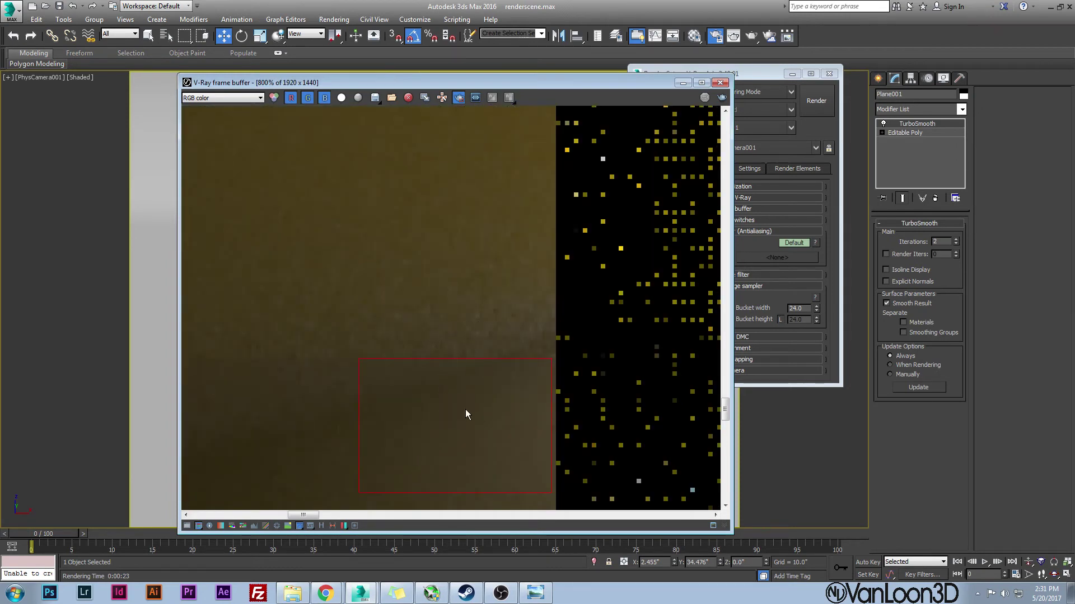
pyautogui.scroll(-2, 438, 410)
pyautogui.moveTo(364, 434); pyautogui.dragTo(432, 345, button='middle')
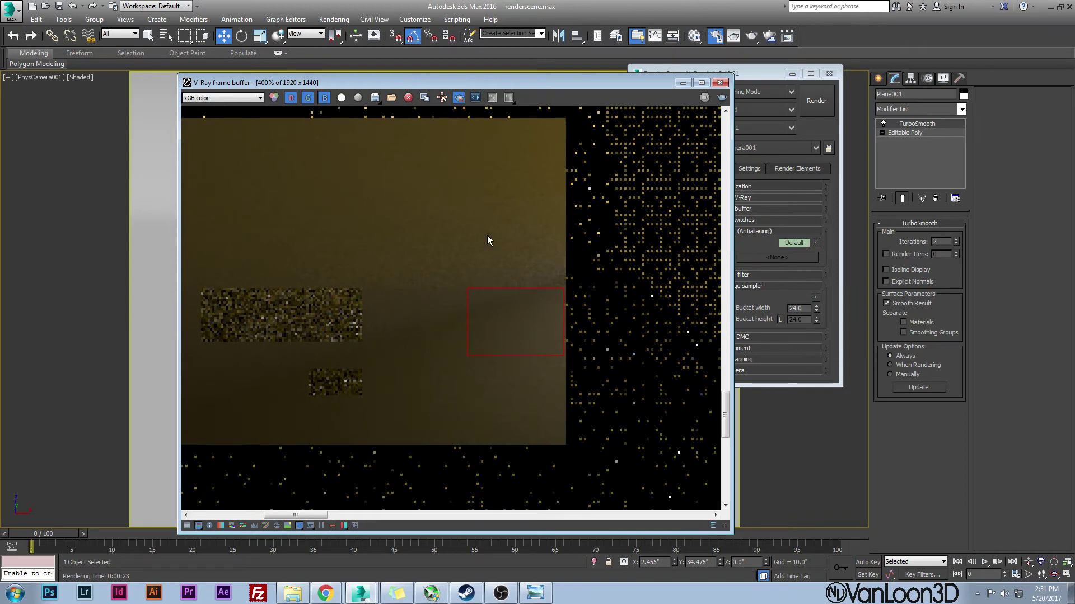
pyautogui.click(458, 98)
pyautogui.moveTo(421, 310); pyautogui.dragTo(479, 340, button='middle')
pyautogui.scroll(-1, 479, 340)
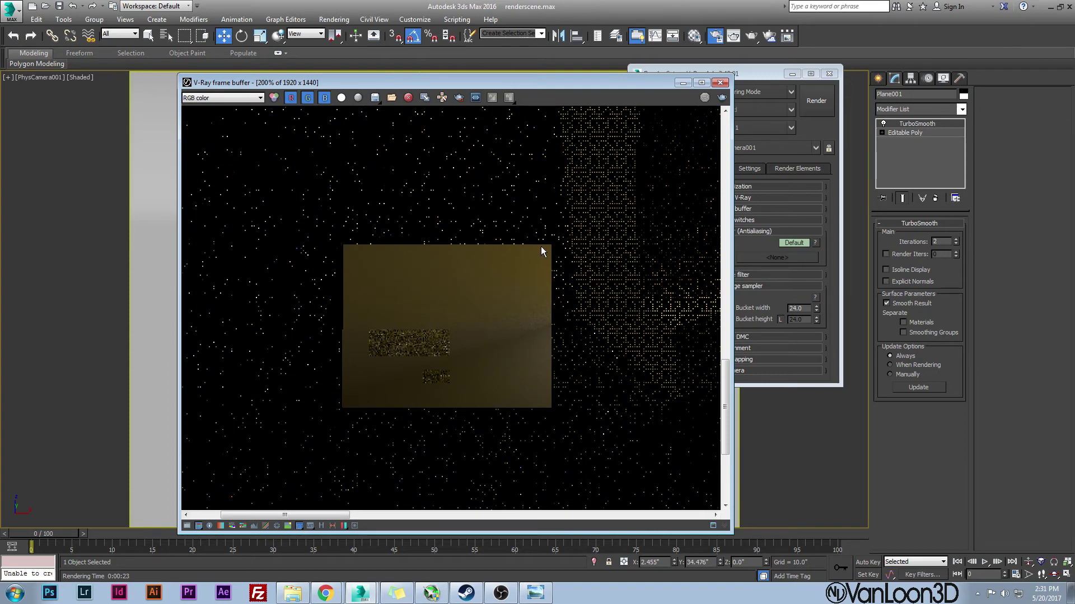
pyautogui.click(718, 83)
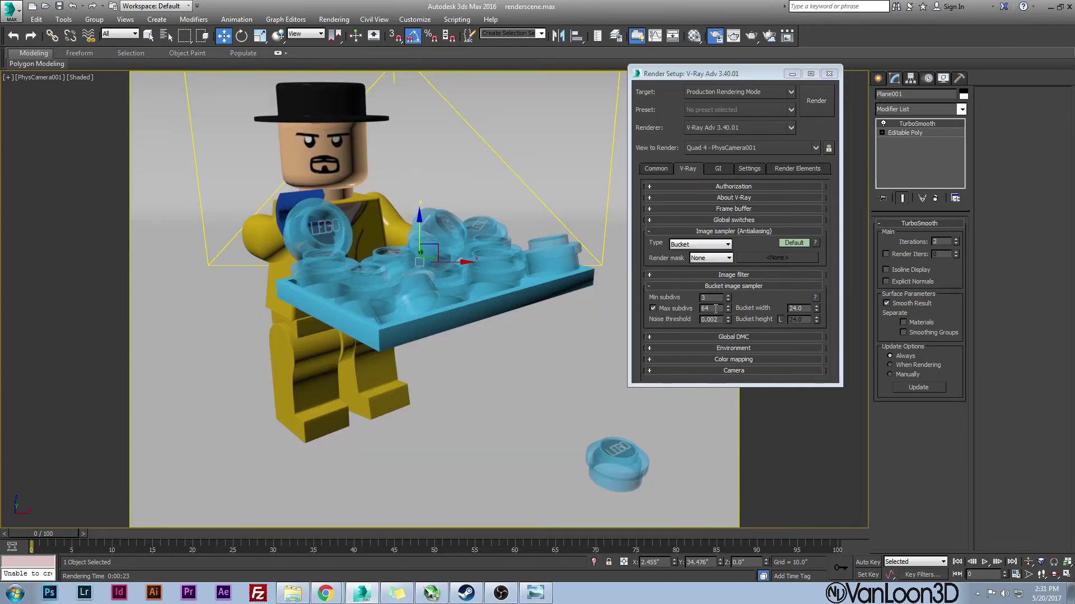
# Step: Set Max subdivs to 32 and review the Image filter and bucket sampler values
pyautogui.write('32')
pyautogui.press('Return')
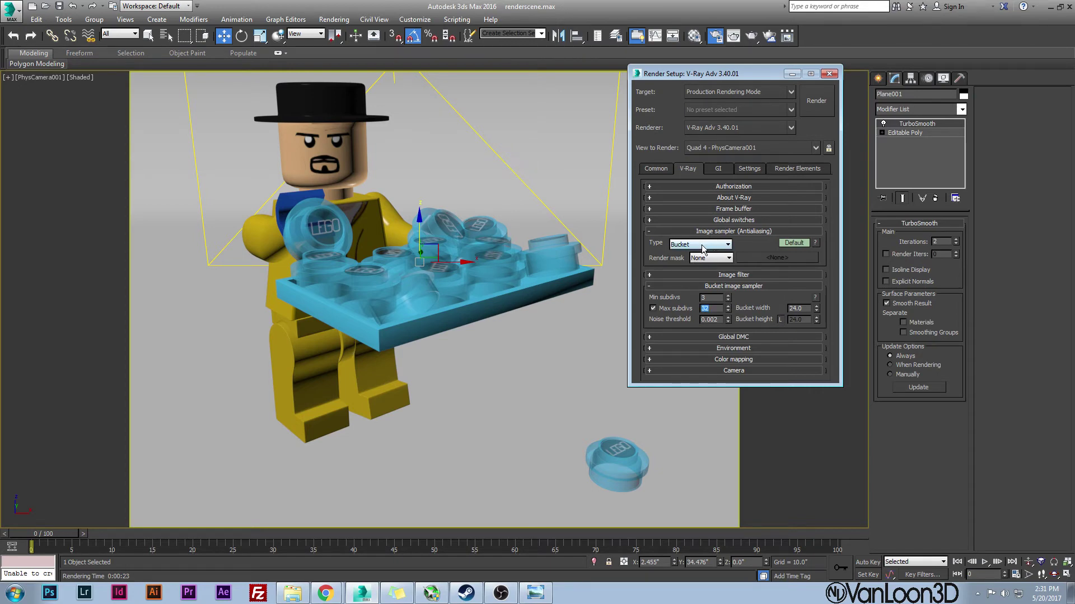
pyautogui.click(737, 275)
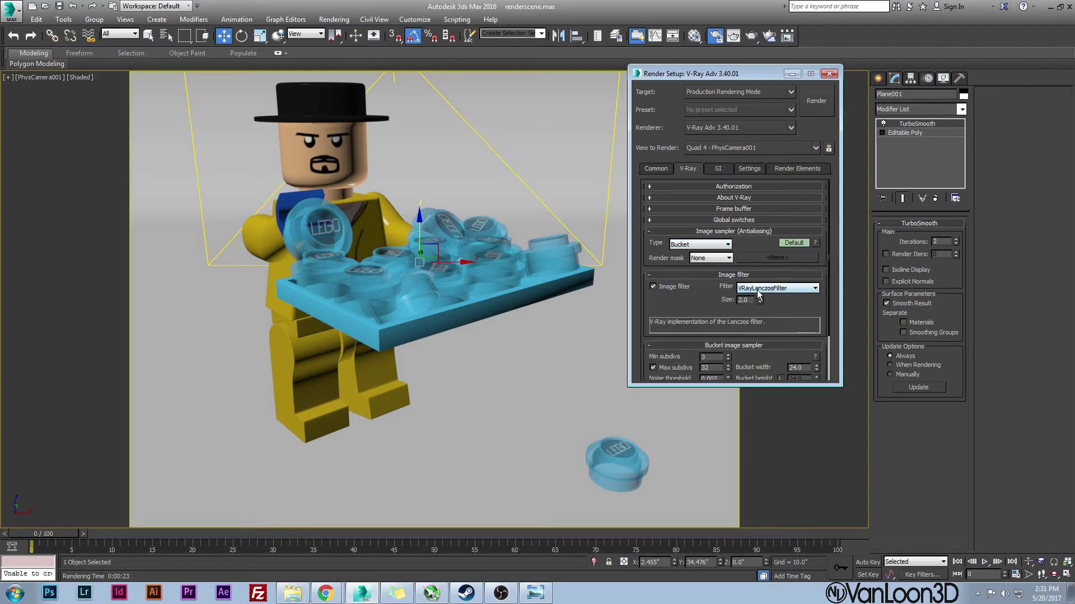
pyautogui.click(736, 274)
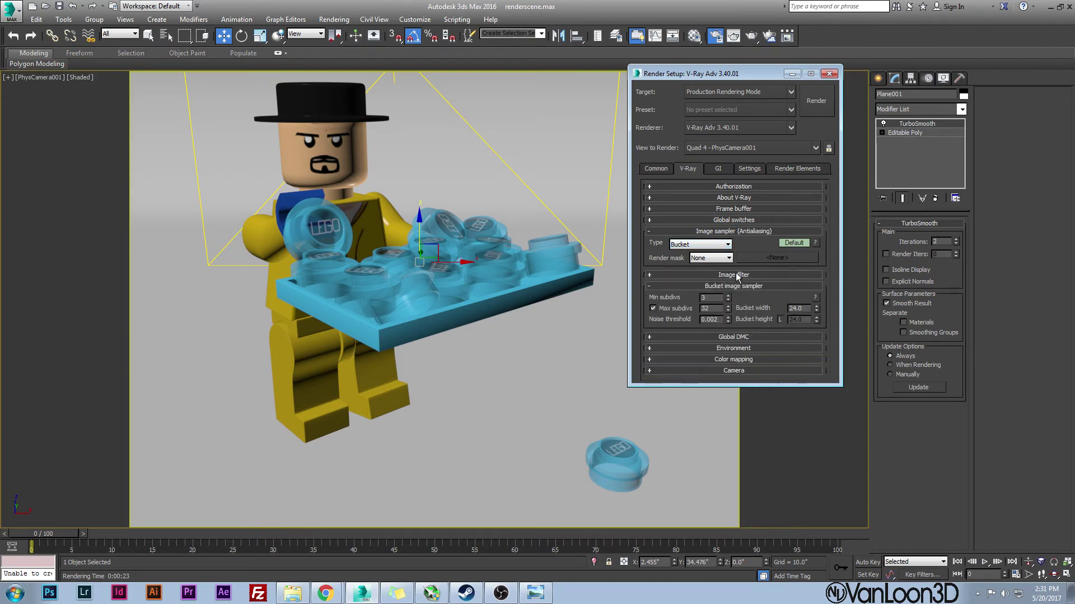
pyautogui.doubleClick(711, 298)
pyautogui.doubleClick(712, 308)
pyautogui.click(743, 285)
# Step: Review the Global DMC and GI light cache settings, then reopen the bucket sampler rollout
pyautogui.click(744, 299)
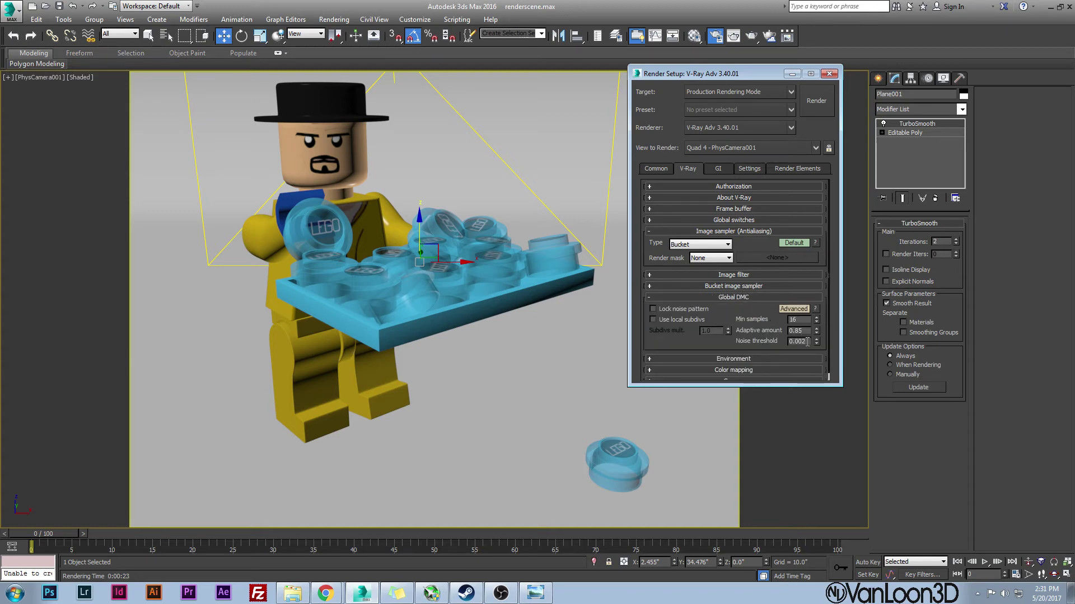
pyautogui.click(736, 298)
pyautogui.click(720, 169)
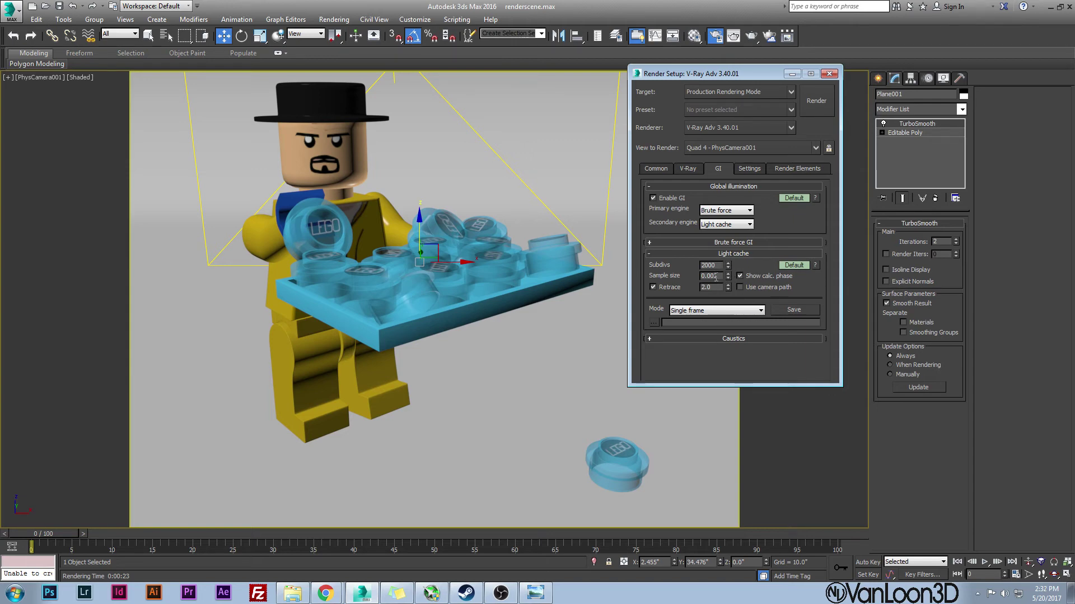
pyautogui.moveTo(720, 276); pyautogui.dragTo(712, 276)
pyautogui.click(689, 170)
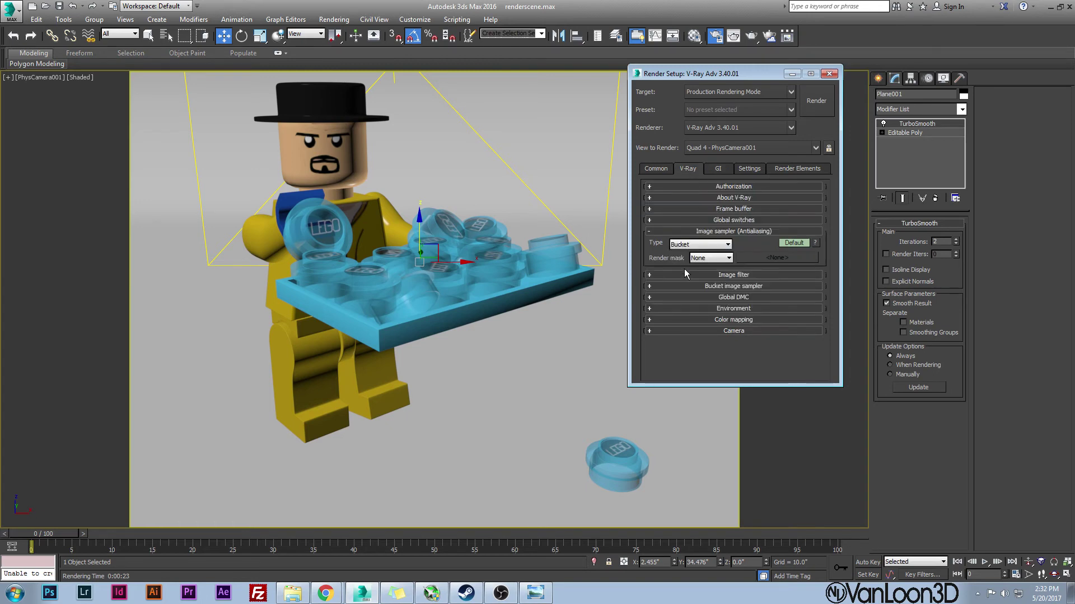
pyautogui.click(734, 286)
pyautogui.click(733, 286)
pyautogui.click(734, 286)
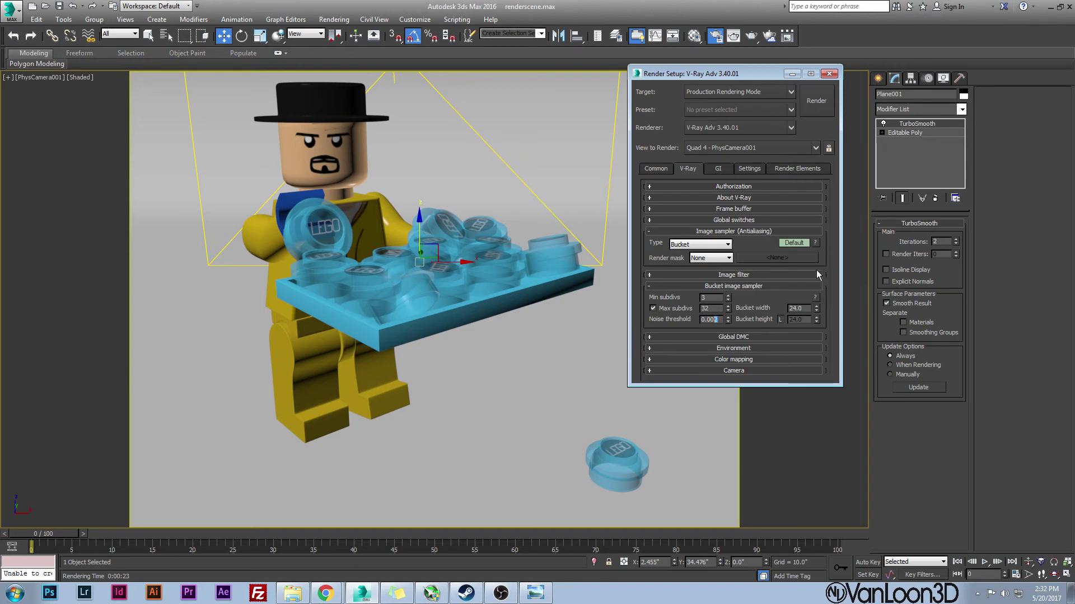
# Step: Close Render Setup, select a tray stud, and zoom to it in Perspective view
pyautogui.click(829, 74)
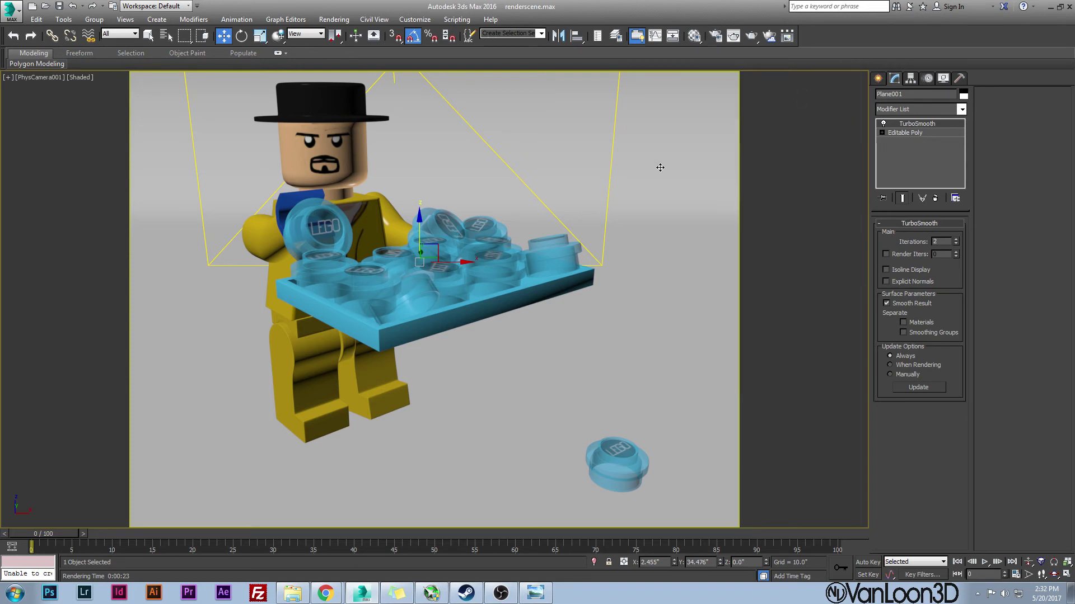
pyautogui.click(499, 265)
pyautogui.press('p')
pyautogui.press('z')
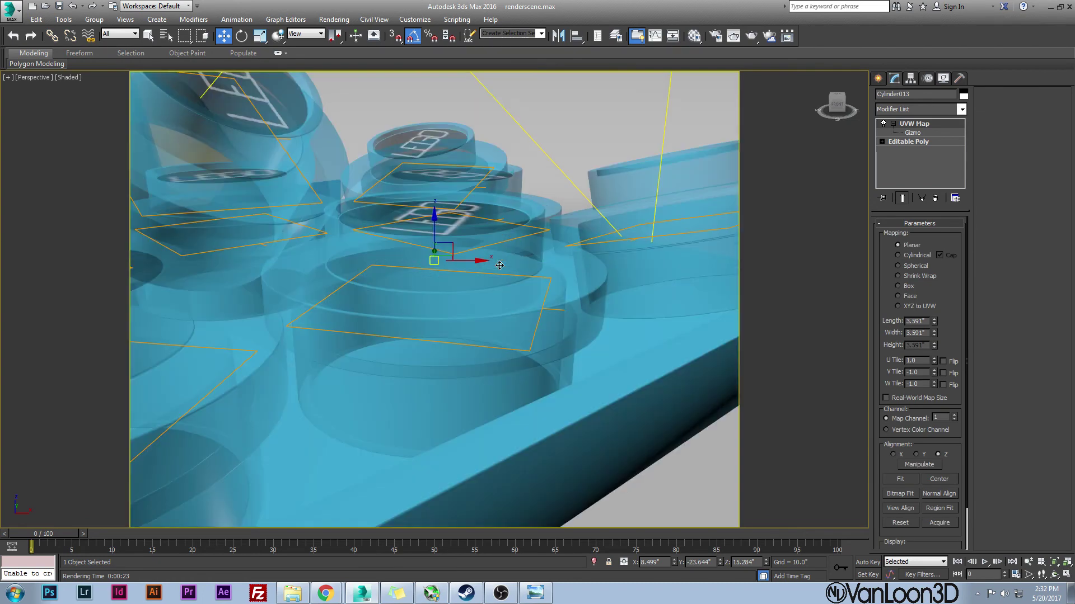
pyautogui.scroll(-5, 508, 326)
pyautogui.scroll(-4, 508, 326)
# Step: Orbit to select PhysCamera001, then bring up the finished legoHeisenberg render in Photo Viewer
pyautogui.keyDown('alt'); pyautogui.moveTo(508, 326); pyautogui.dragTo(524, 309, button='middle'); pyautogui.keyUp('alt')
pyautogui.keyDown('alt'); pyautogui.moveTo(753, 290); pyautogui.dragTo(664, 280, button='middle'); pyautogui.keyUp('alt')
pyautogui.click(664, 280)
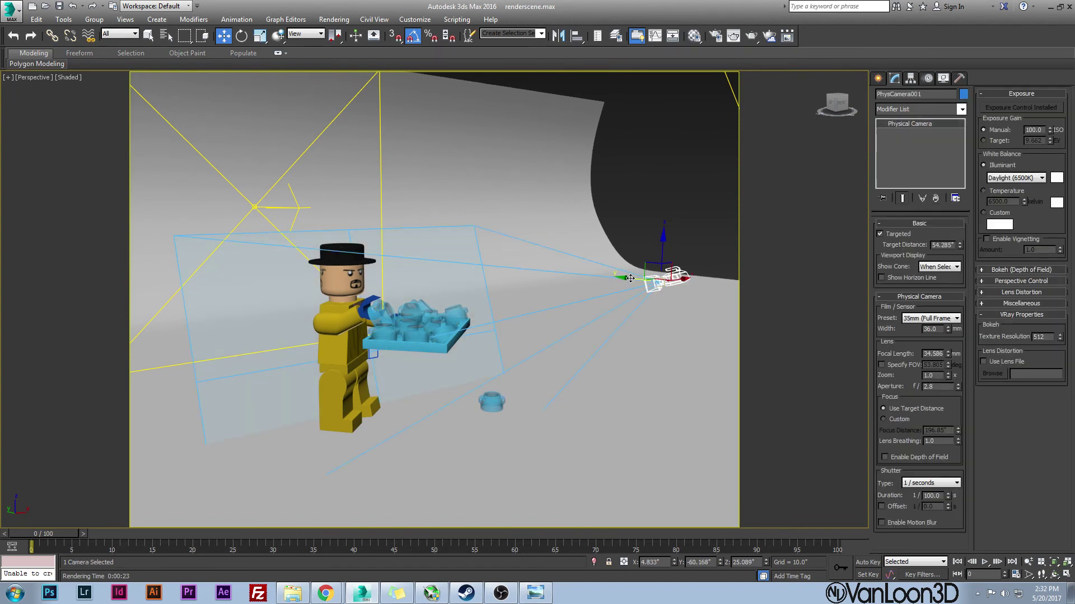
pyautogui.scroll(5, 619, 220)
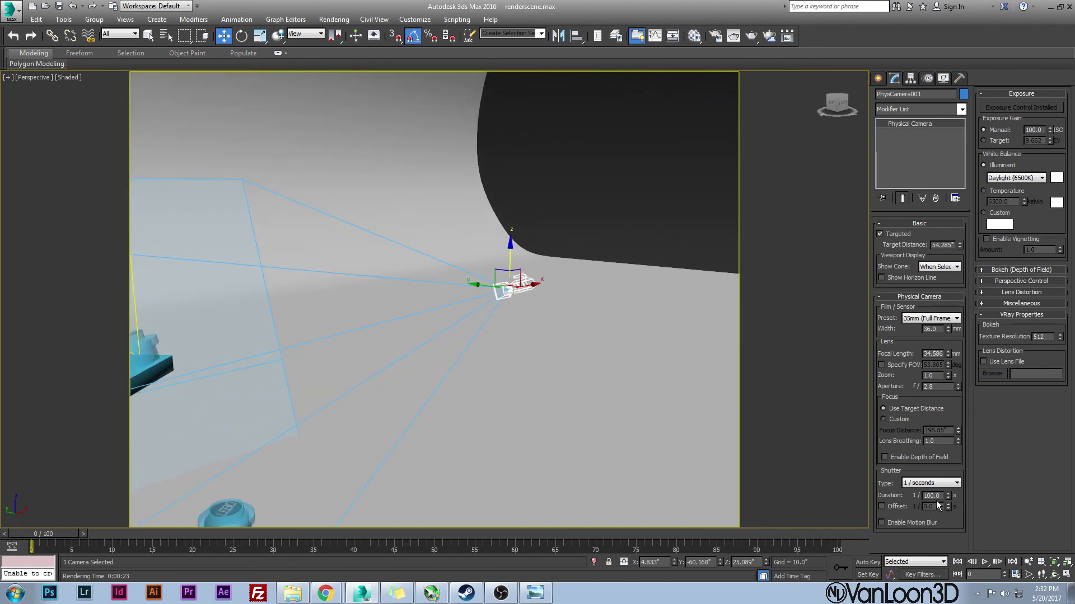
pyautogui.scroll(-6, 616, 298)
pyautogui.scroll(-4, 614, 297)
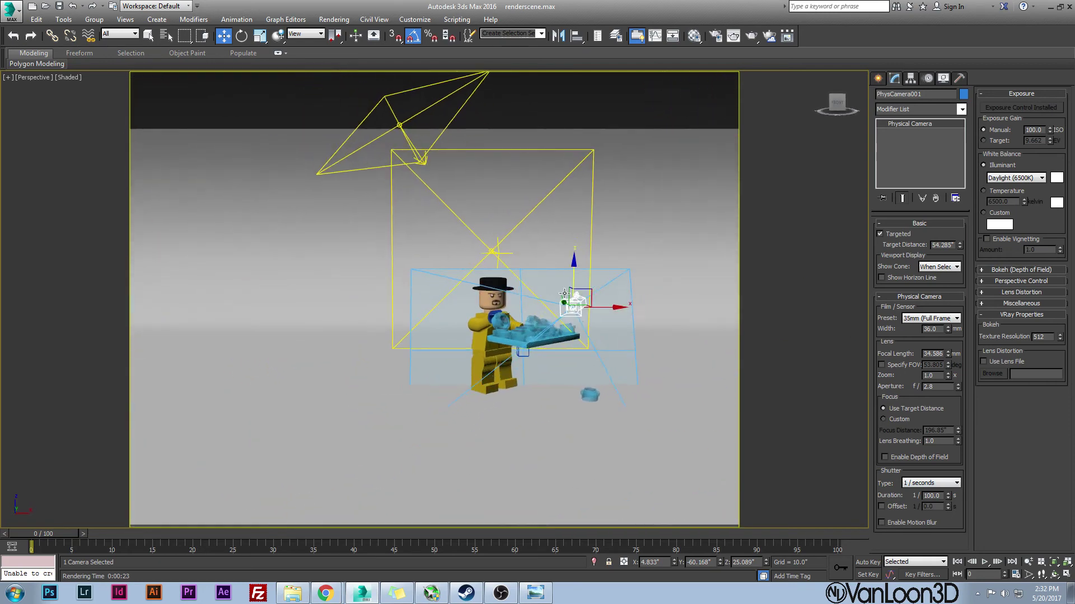
pyautogui.click(536, 594)
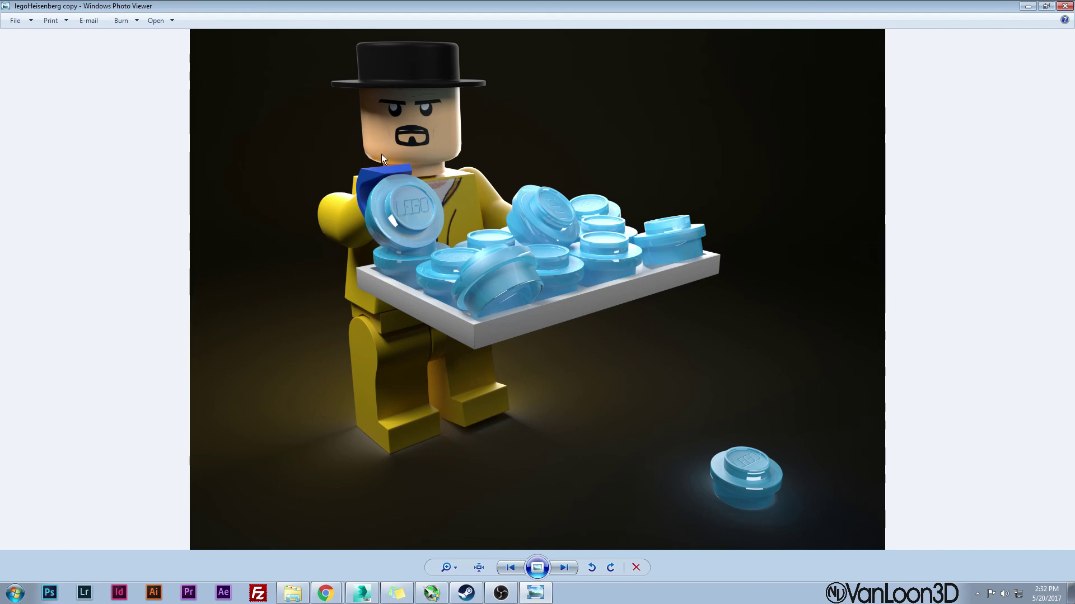
# Step: View the workoutball render, restore and re-maximize the viewer, then return to the Lego render
pyautogui.press('Right')
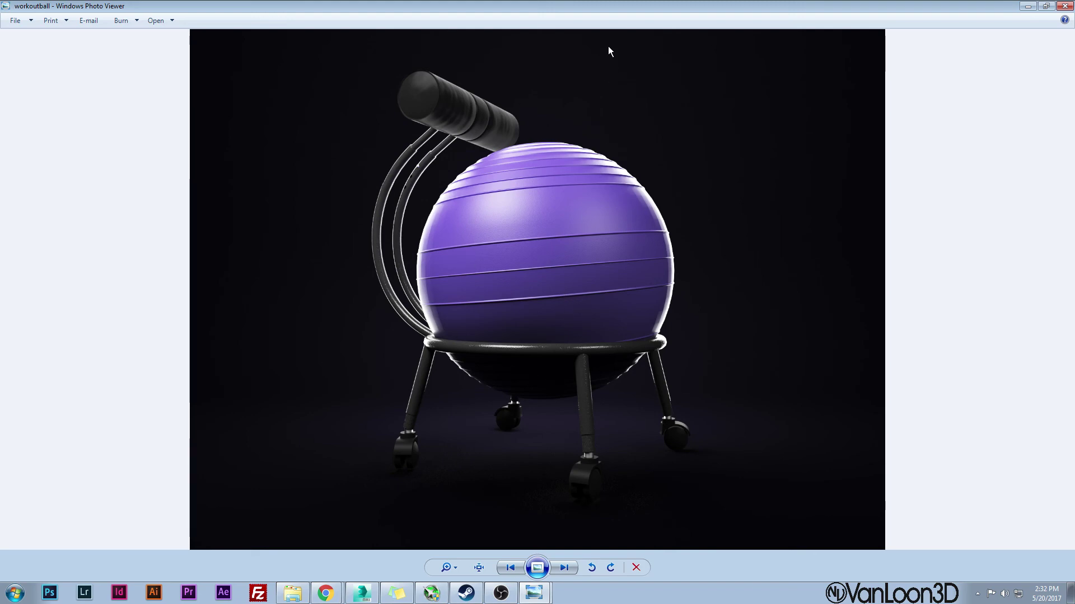
pyautogui.moveTo(610, 9); pyautogui.dragTo(580, 112)
pyautogui.doubleClick(579, 108)
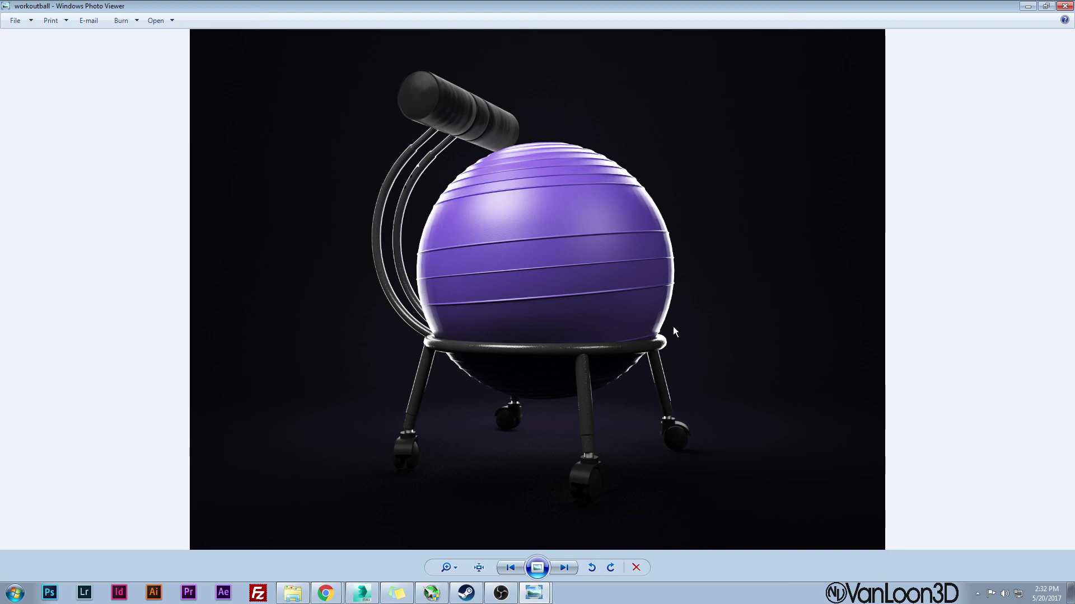
pyautogui.press('Right')
pyautogui.click(1065, 5)
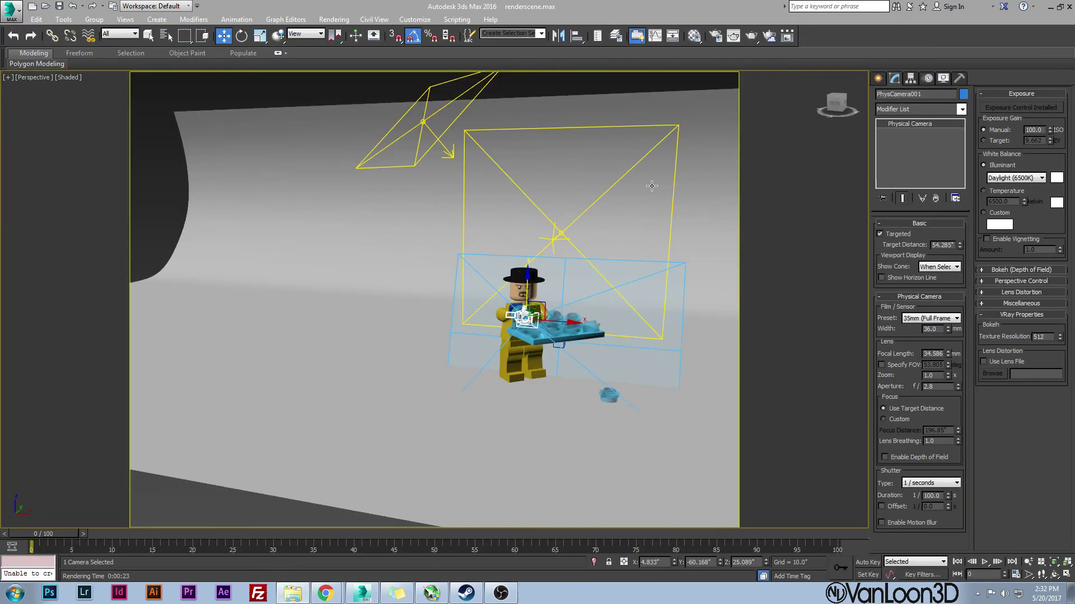
pyautogui.click(566, 234)
pyautogui.moveTo(567, 234)
pyautogui.keyDown('alt'); pyautogui.mouseDown(button='middle')
pyautogui.moveTo(630, 234)
pyautogui.moveTo(568, 235)
pyautogui.mouseUp(button='middle'); pyautogui.keyUp('alt')
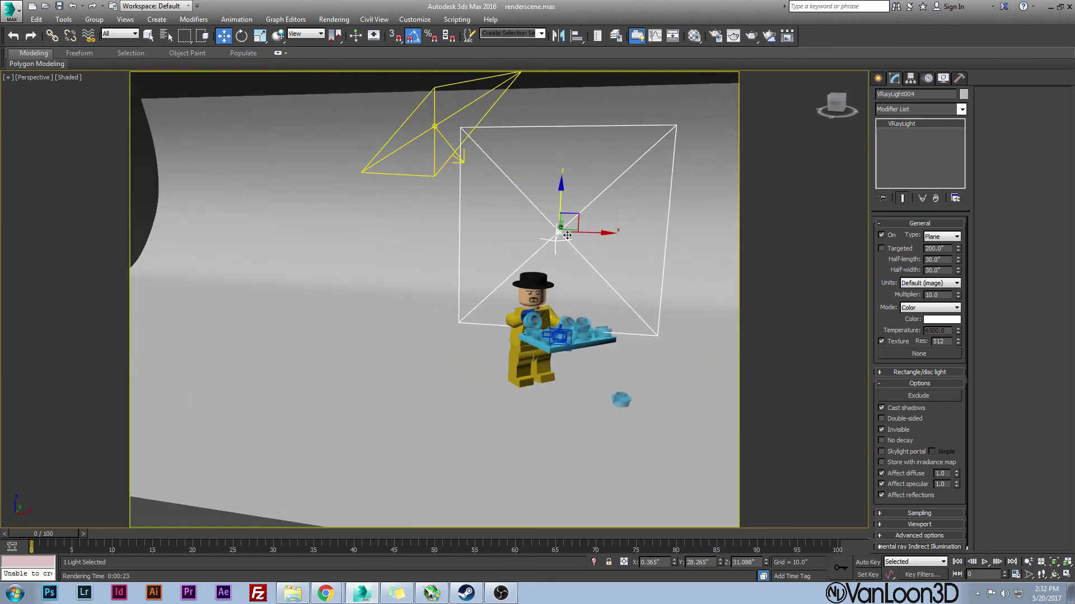
pyautogui.click(525, 300)
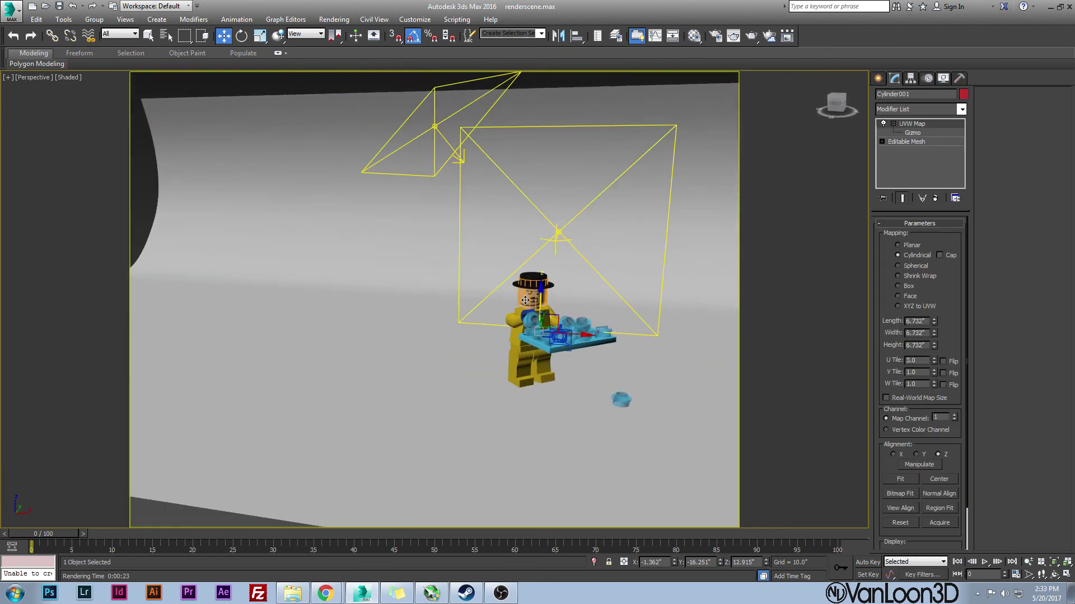
pyautogui.scroll(-8, 525, 301)
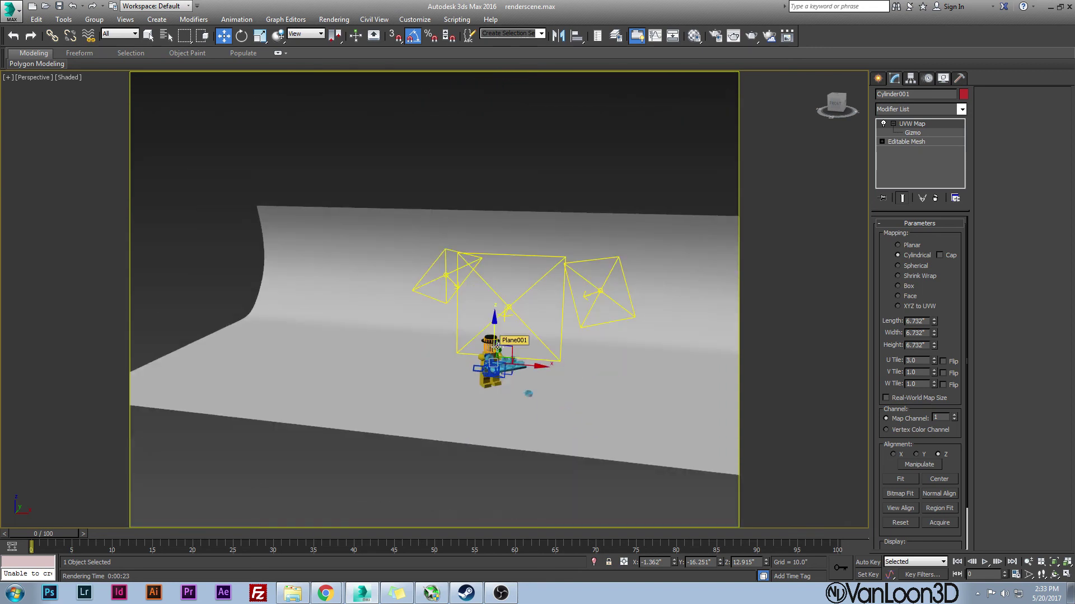
pyautogui.keyDown('alt'); pyautogui.moveTo(497, 346); pyautogui.dragTo(440, 292, button='middle'); pyautogui.keyUp('alt')
pyautogui.scroll(6, 464, 388)
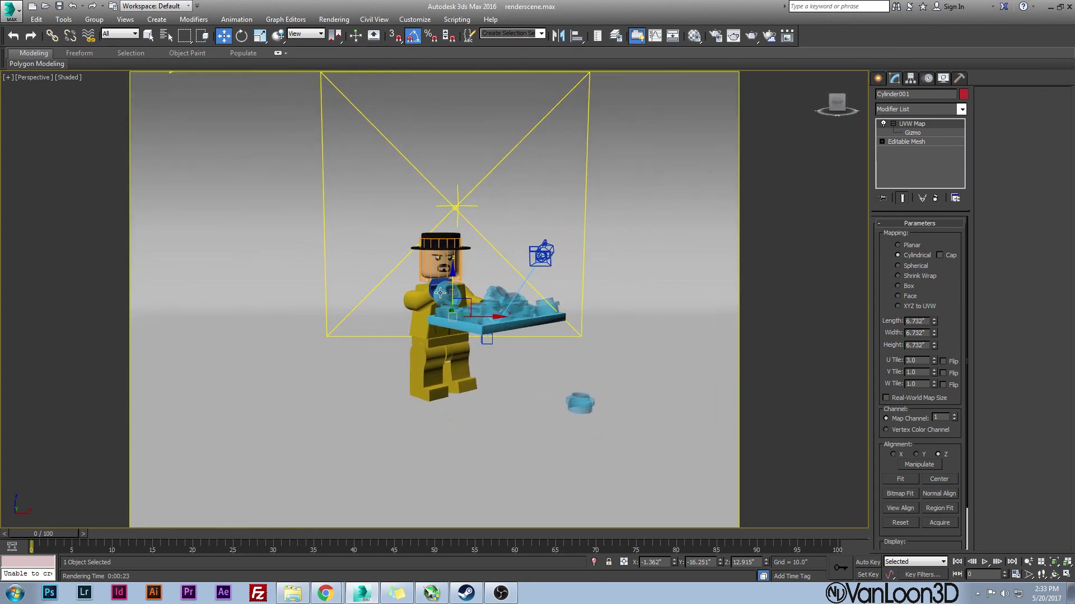